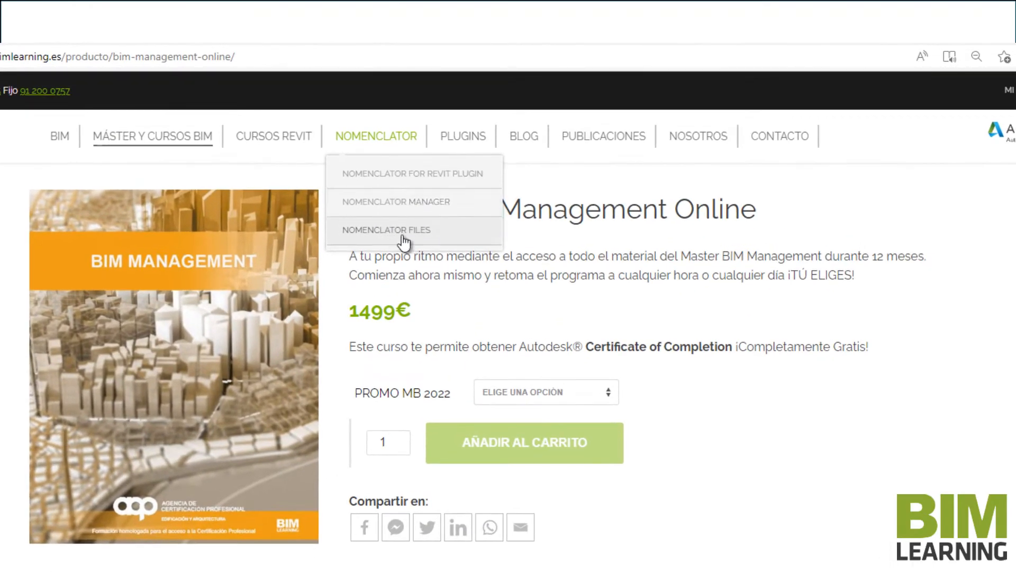
- Open the Equal Layers plugin page on the BIM Learning site and read through its description, basic features and video section
mouse_move(468, 140)
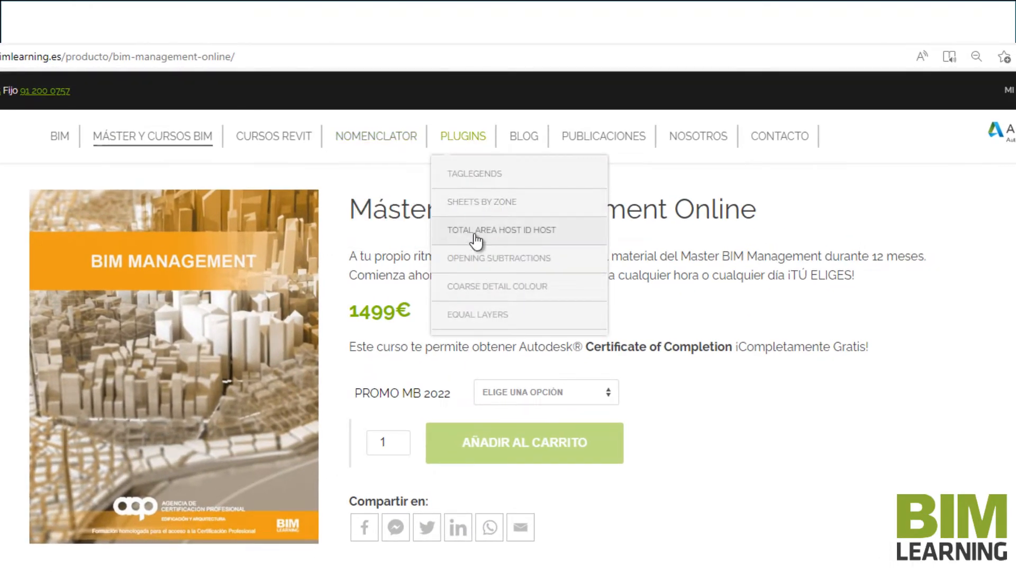
left_click(478, 316)
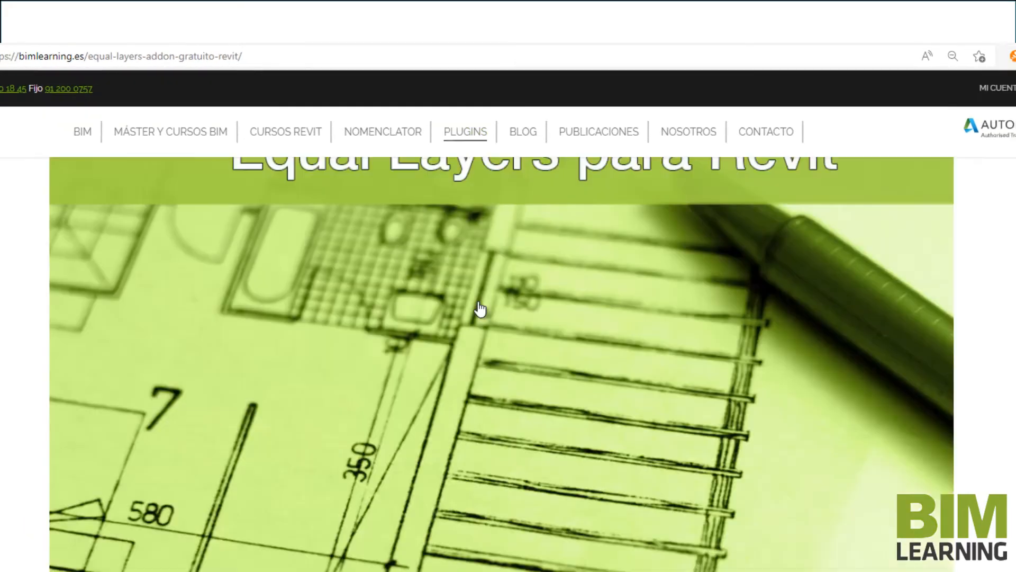
scroll(479, 308, "down", 4)
scroll(479, 308, "up", 1)
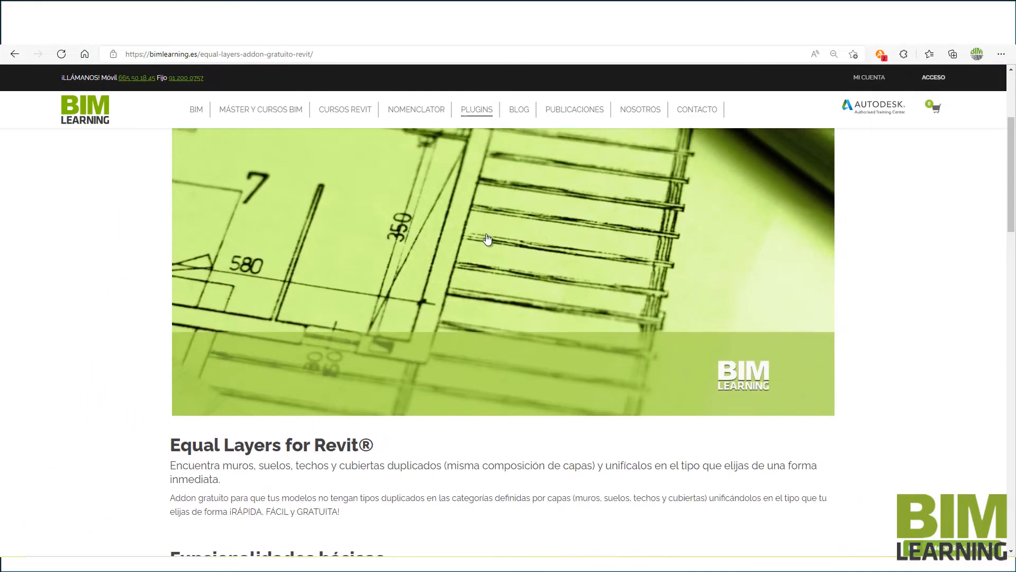
scroll(488, 240, "up", 3)
scroll(487, 239, "down", 5)
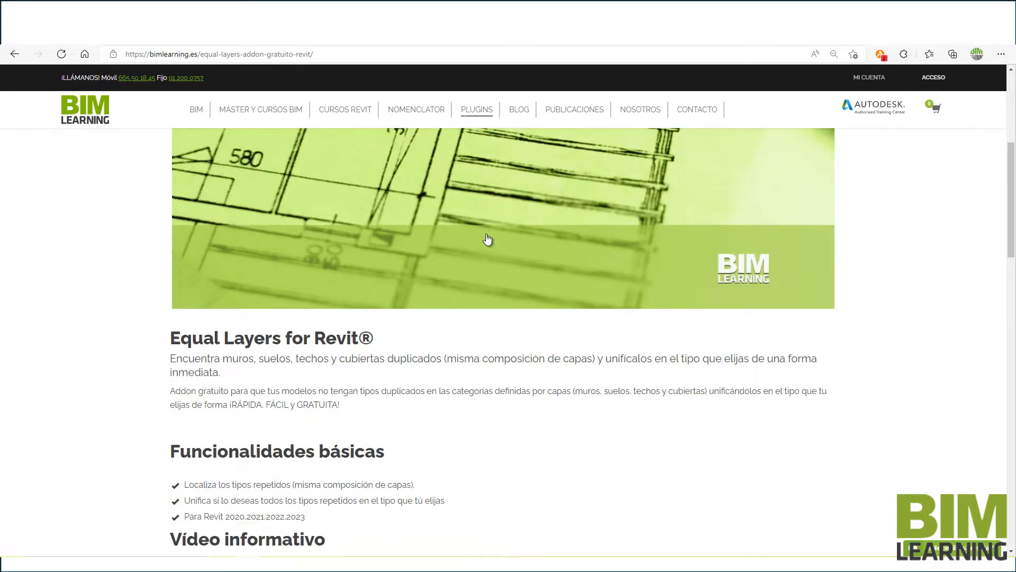
scroll(488, 239, "down", 8)
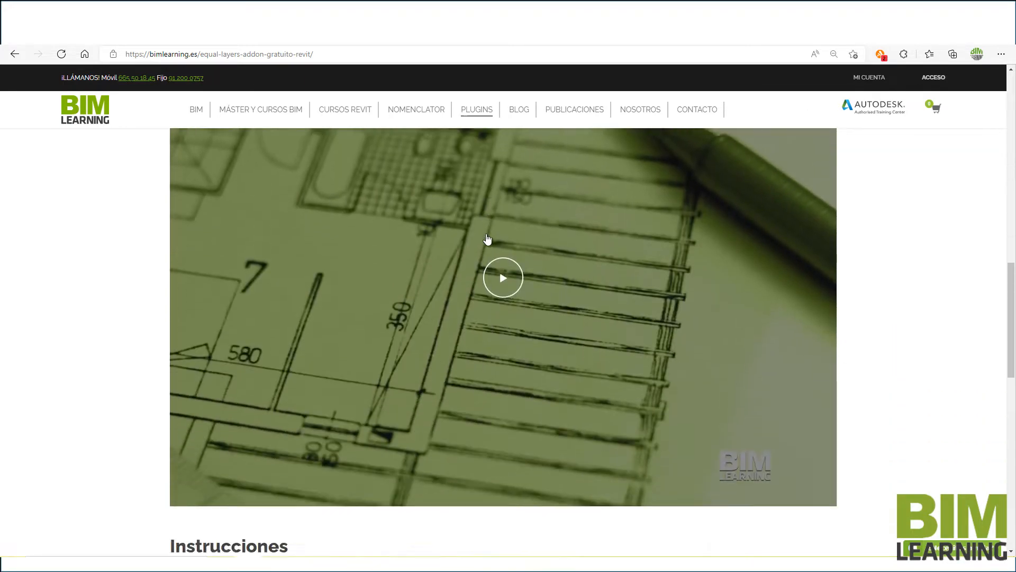
scroll(487, 239, "down", 3)
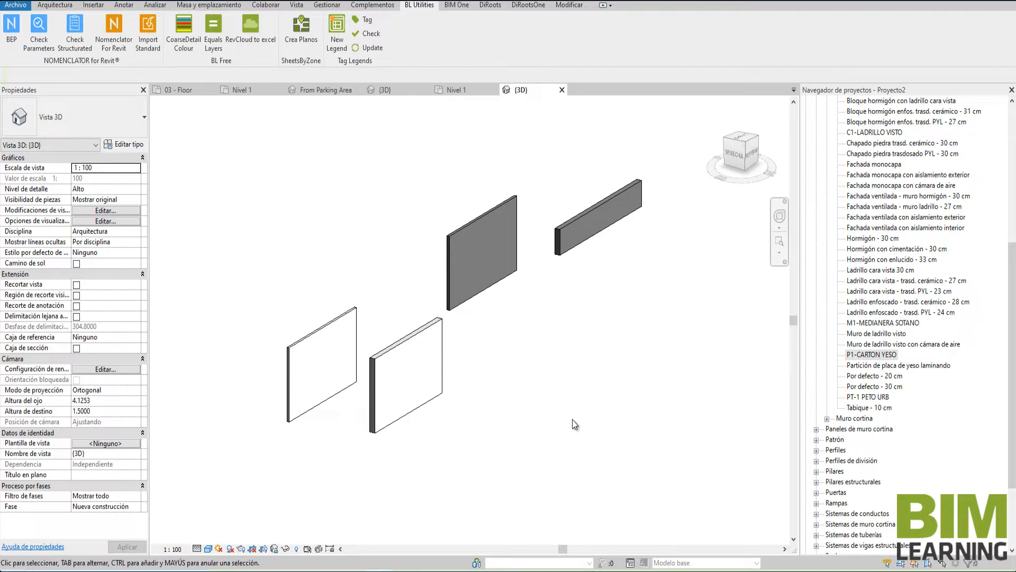
- Inspect the wall types of the four walls in the Revit 3D view by selecting them one at a time
left_click(408, 338)
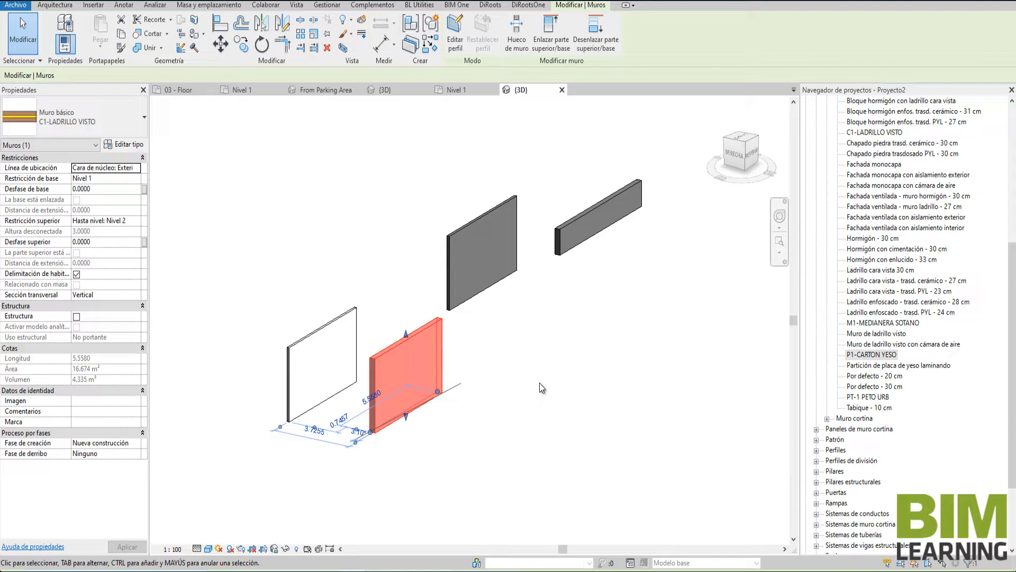
left_click(539, 382)
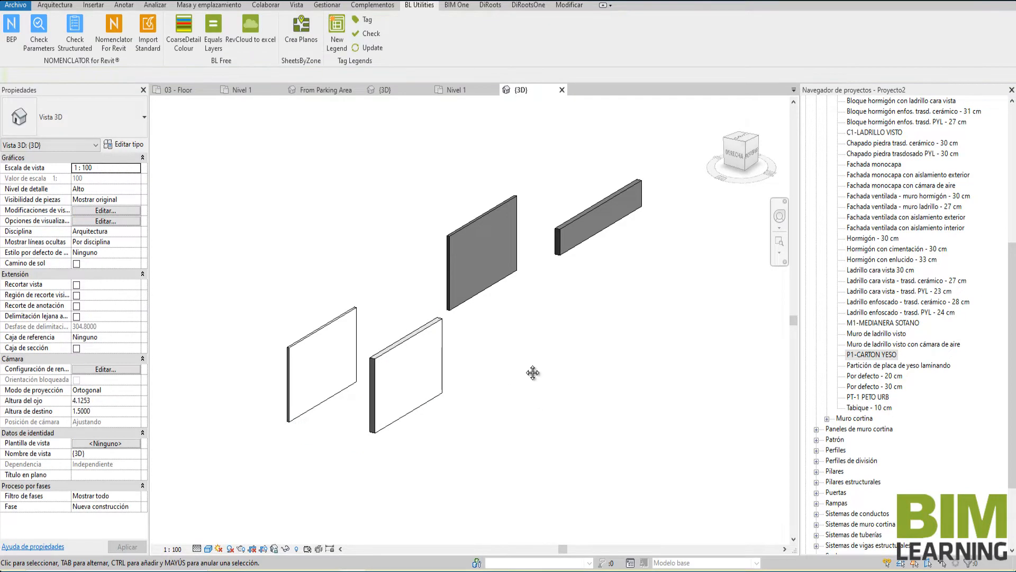
mouse_move(534, 371)
middle_mouse_down()
mouse_move(590, 389)
mouse_move(538, 374)
middle_mouse_up()
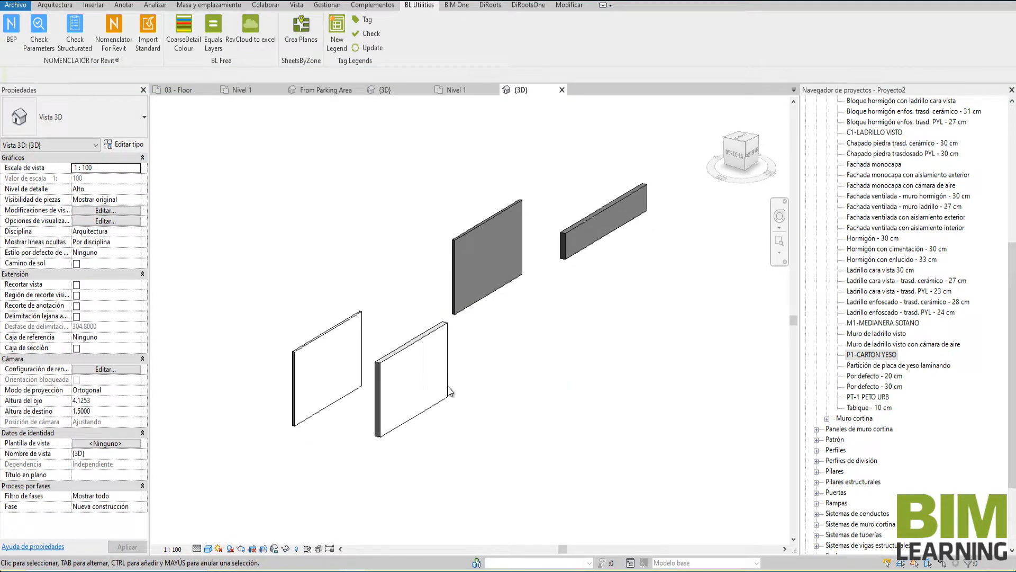
left_click(417, 345)
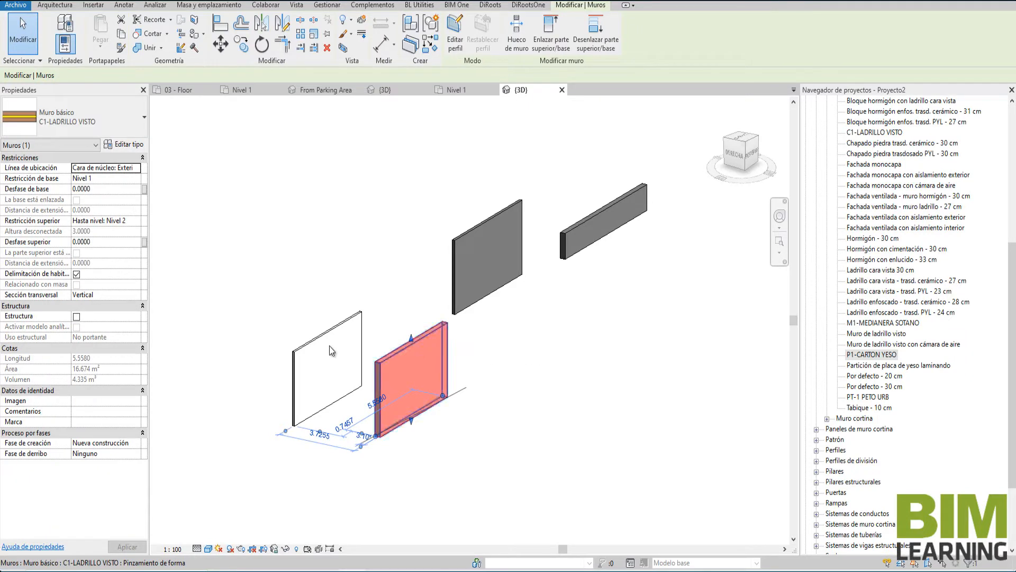
key("ctrl")
left_click(327, 339)
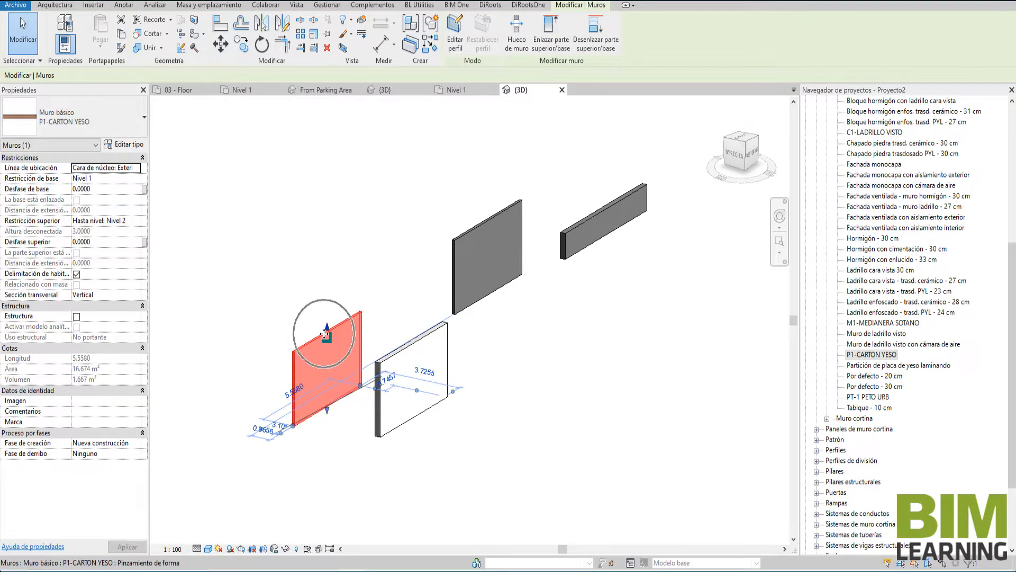
left_click(494, 226)
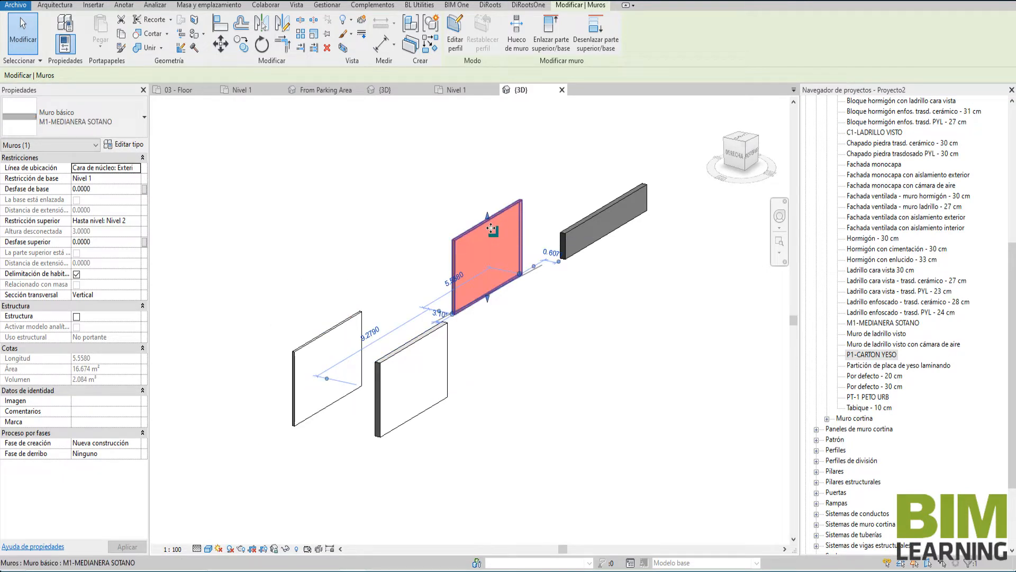
key("ctrl")
left_click(577, 221)
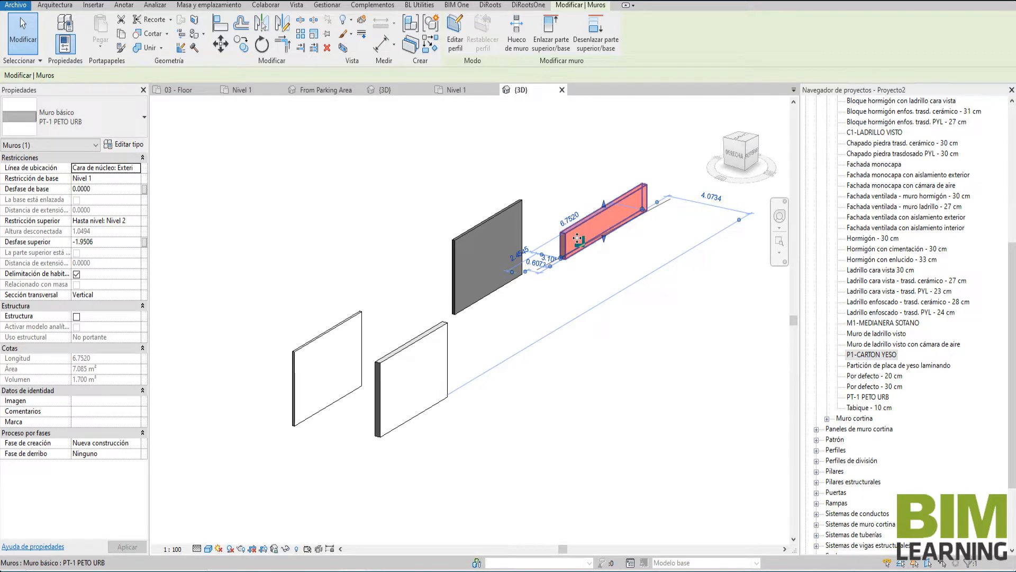
left_click(571, 345)
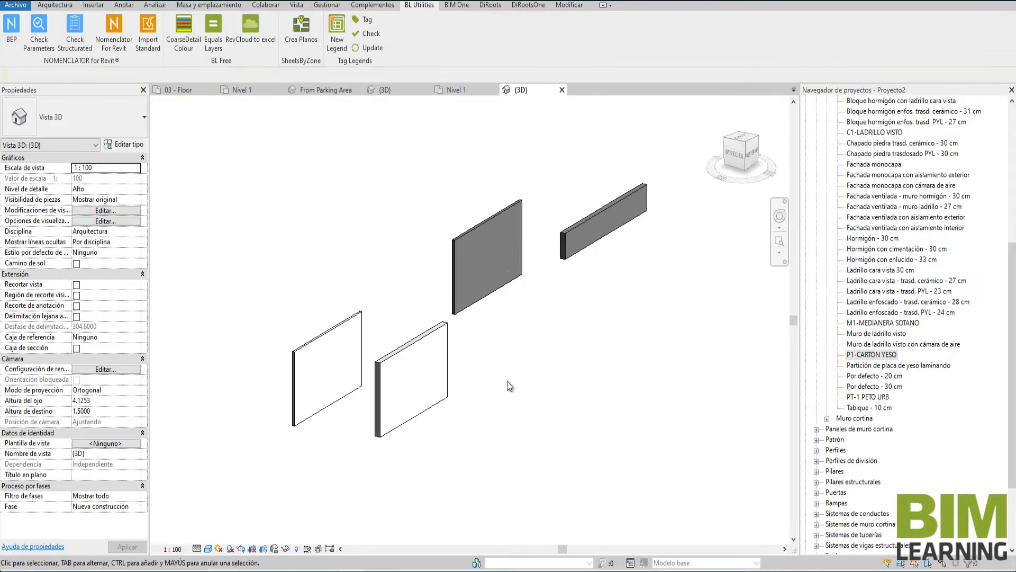
- Copy the C1-LADRILLO VISTO wall about 4.7 m to the side facing away from the P1-CARTON YESO wall
left_click(452, 371)
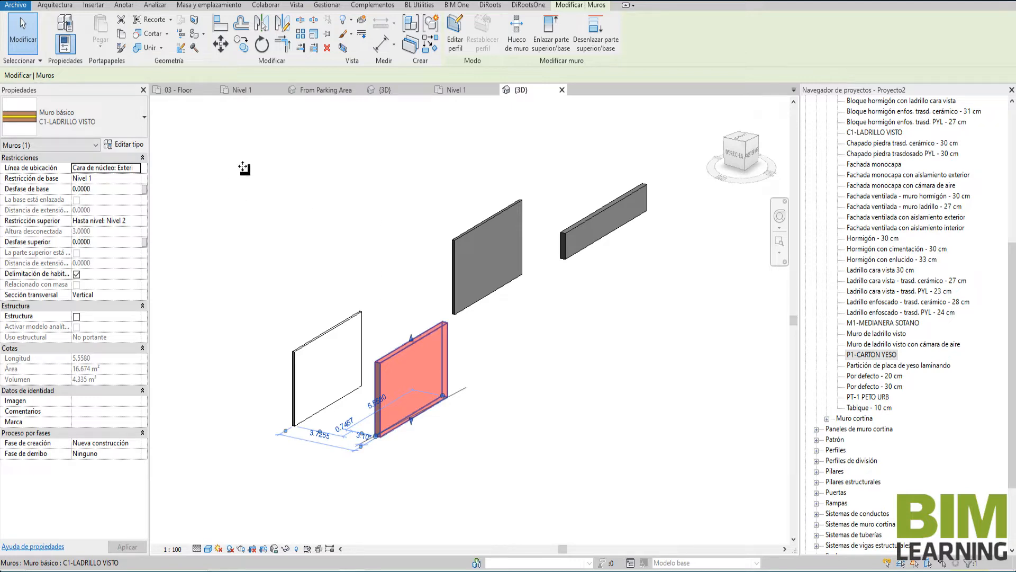
left_click(240, 51)
left_click(349, 231)
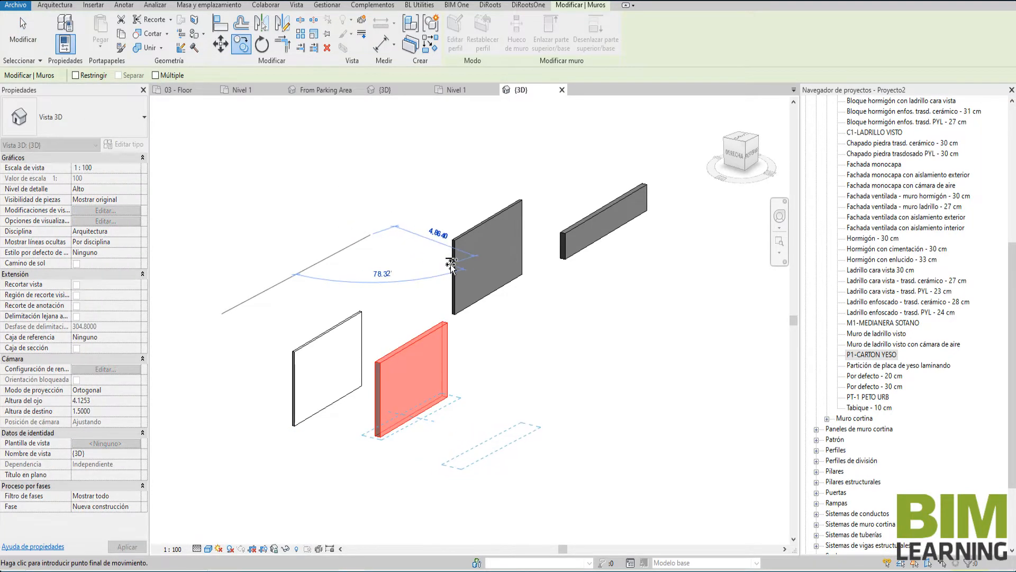
left_click(427, 260)
left_click(585, 392)
- Duplicate the copied brick wall's type under the name C2-LADRILLO VISTO 2
left_click(496, 377)
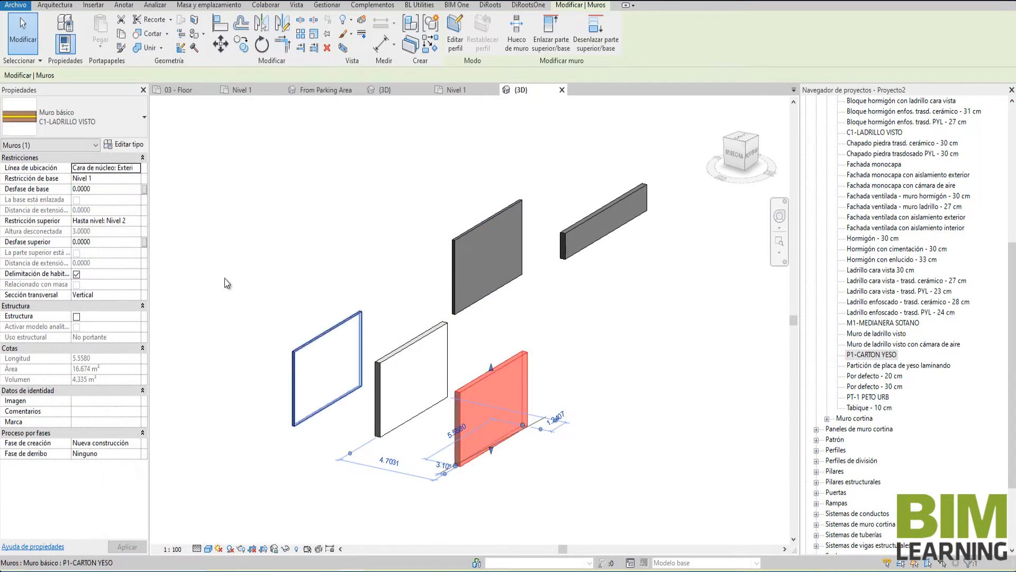
left_click(125, 145)
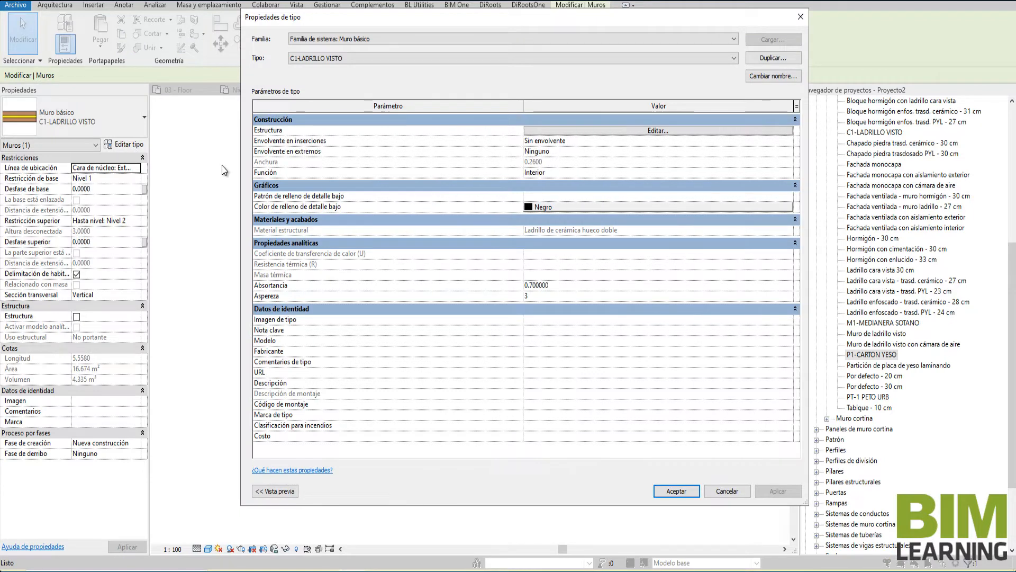
left_click(773, 58)
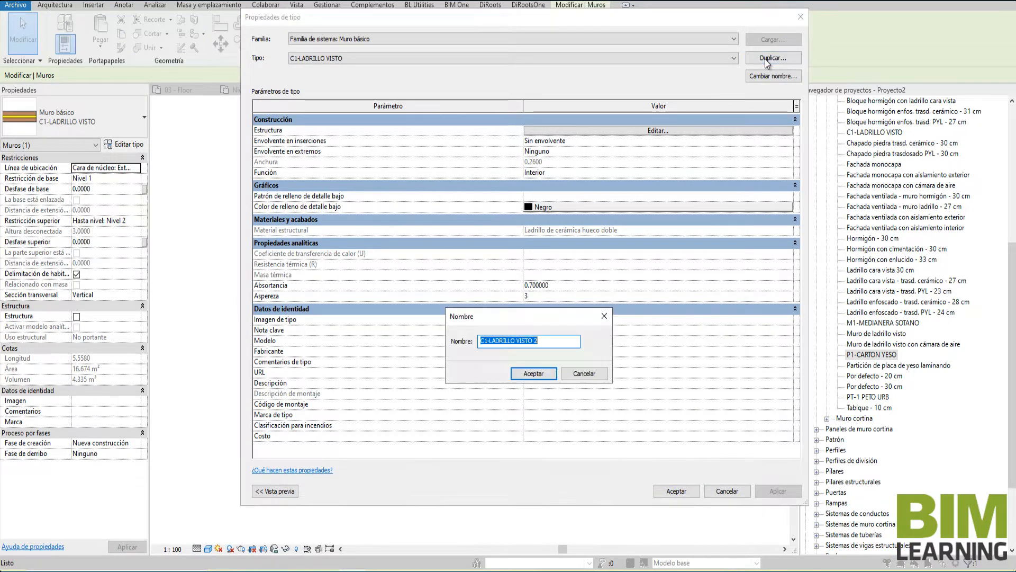
left_click(486, 341)
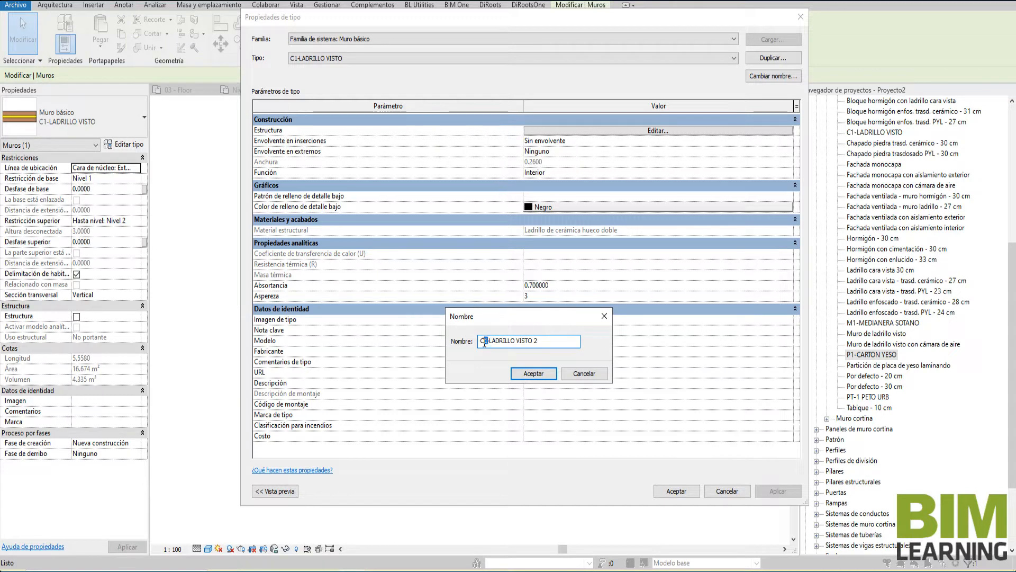
type("2")
left_click(533, 373)
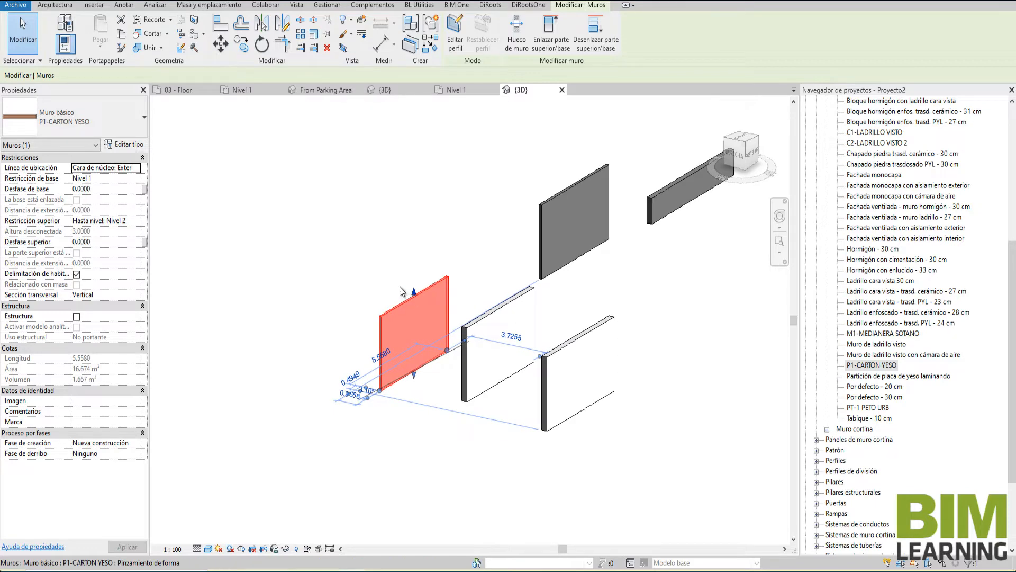
- Copy the P1-CARTON YESO wall twice away from the brick walls, spacing the copies about 4.9 m and 5.9 m apart in a row
key("c")
key("o")
left_click(370, 239)
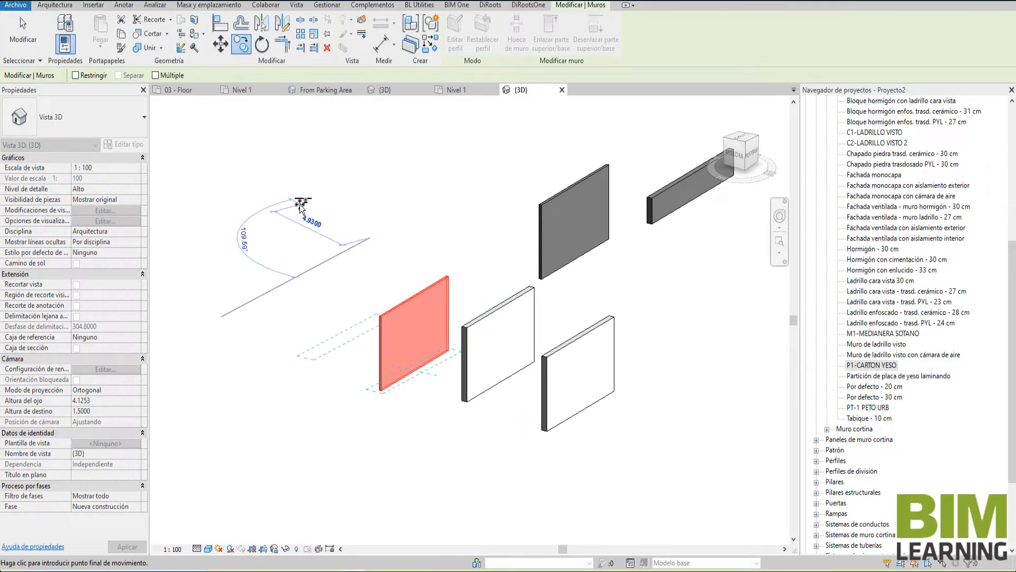
left_click(293, 203)
left_click(240, 46)
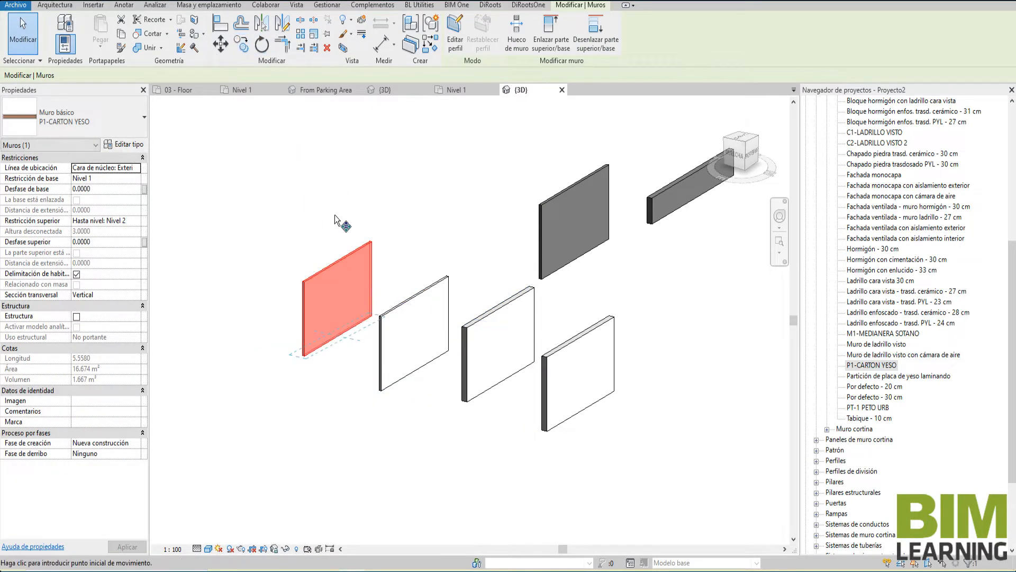
left_click(336, 216)
left_click(231, 182)
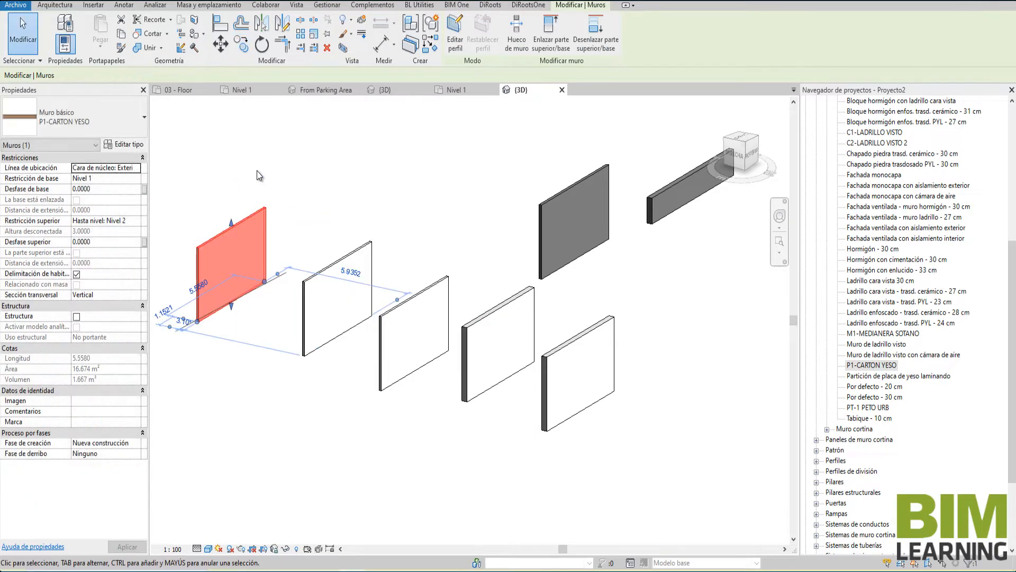
left_click(256, 171)
- Duplicate the type of the first P1-CARTON YESO copy as P2-CARTON YESO 2 and apply it to that wall
left_click(356, 260)
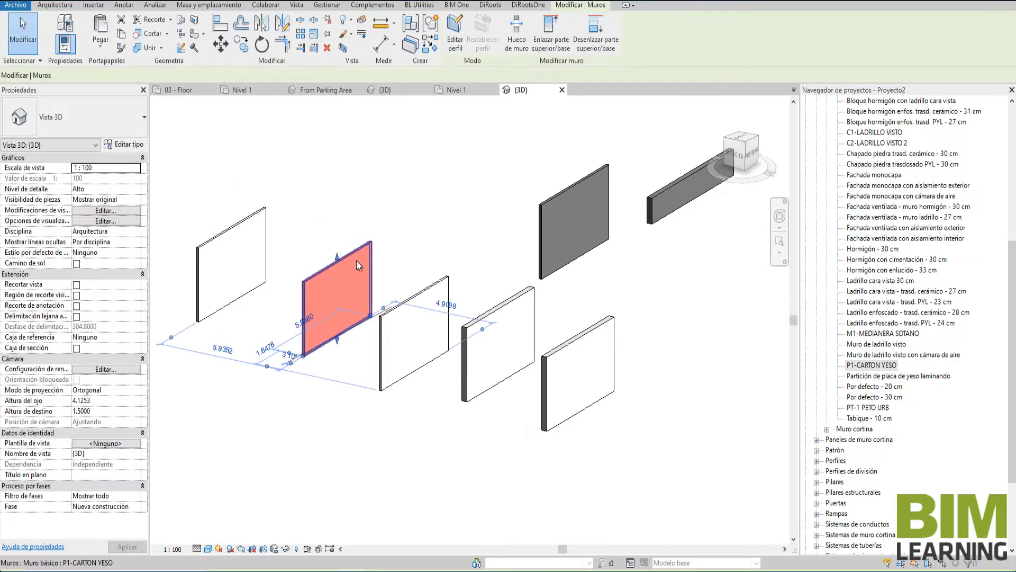
left_click(143, 144)
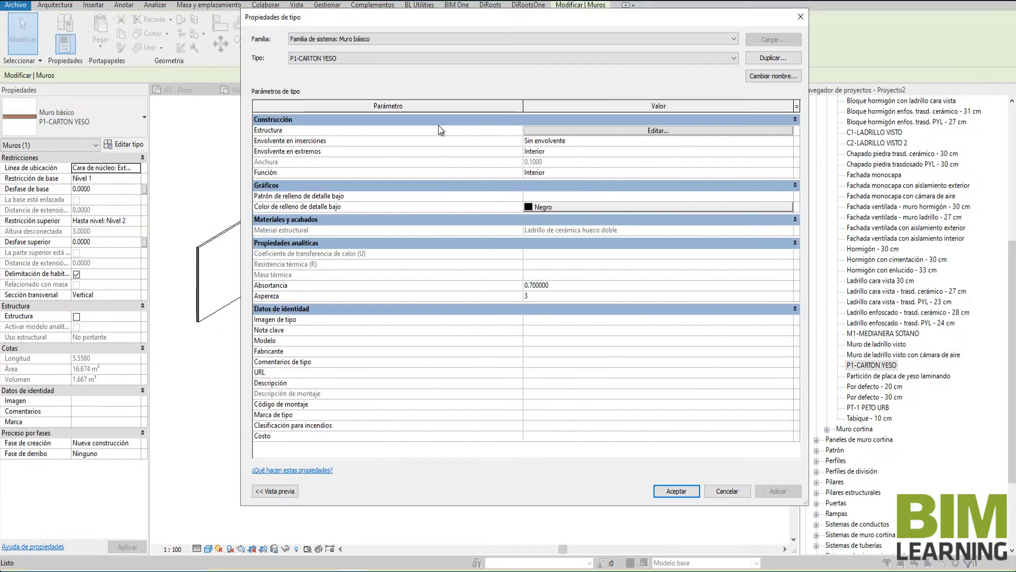
left_click(761, 58)
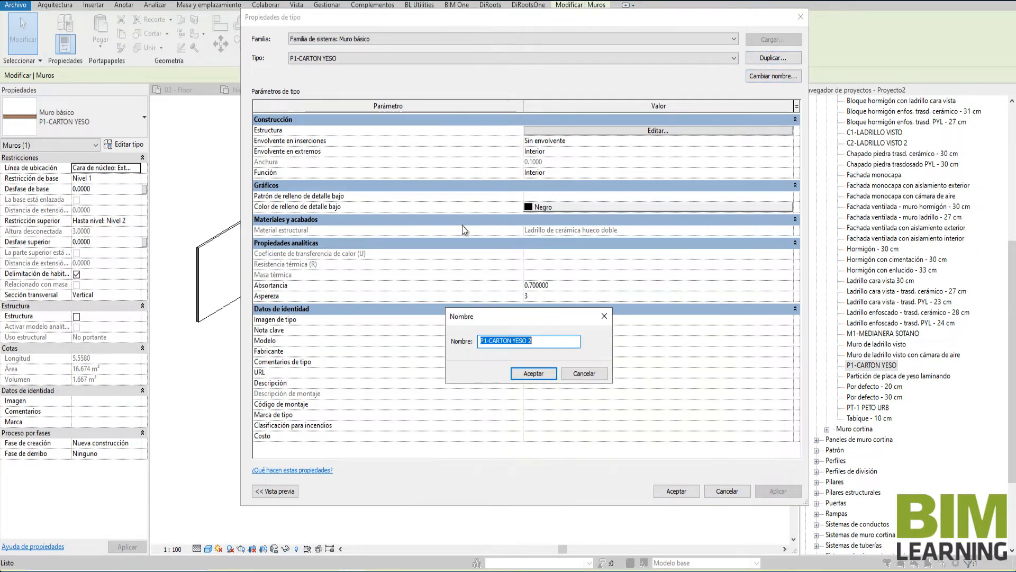
left_click(486, 341)
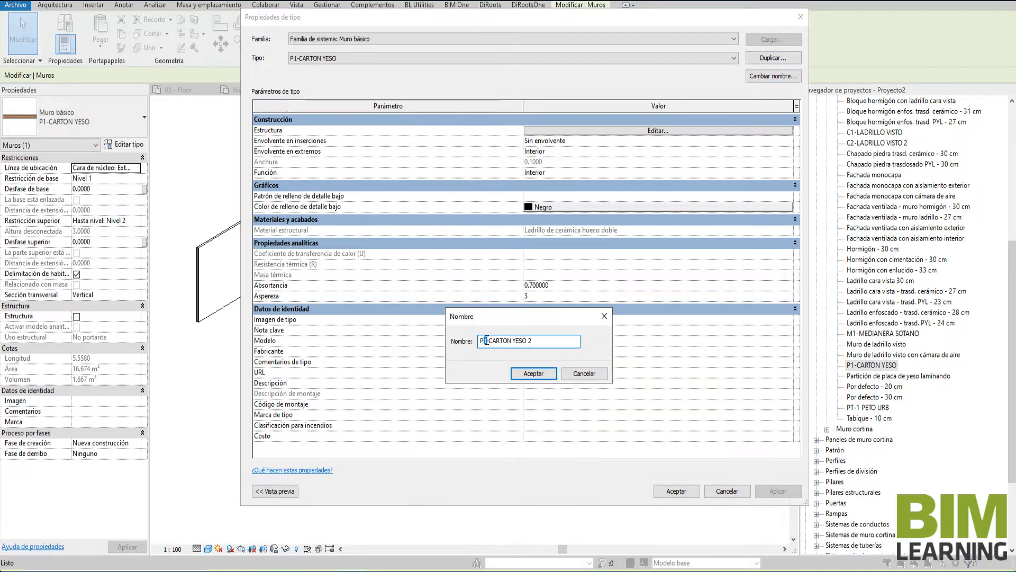
type("2")
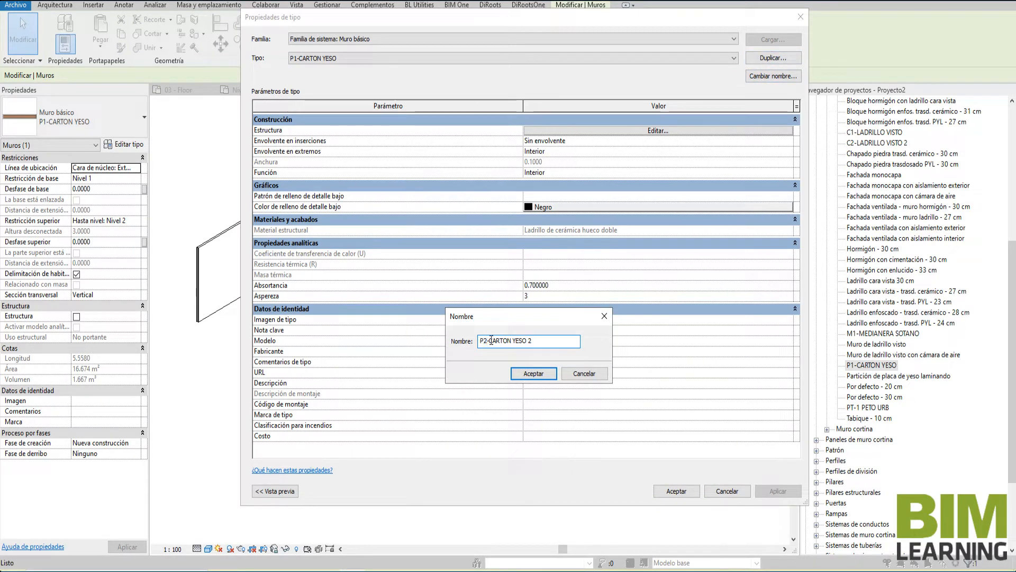
left_click(529, 373)
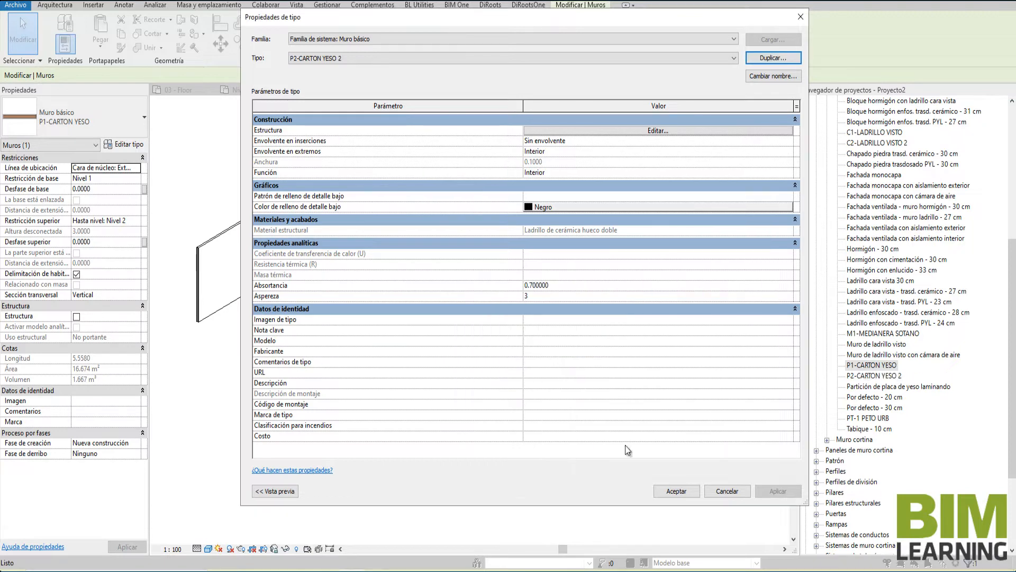
left_click(672, 491)
key("Escape")
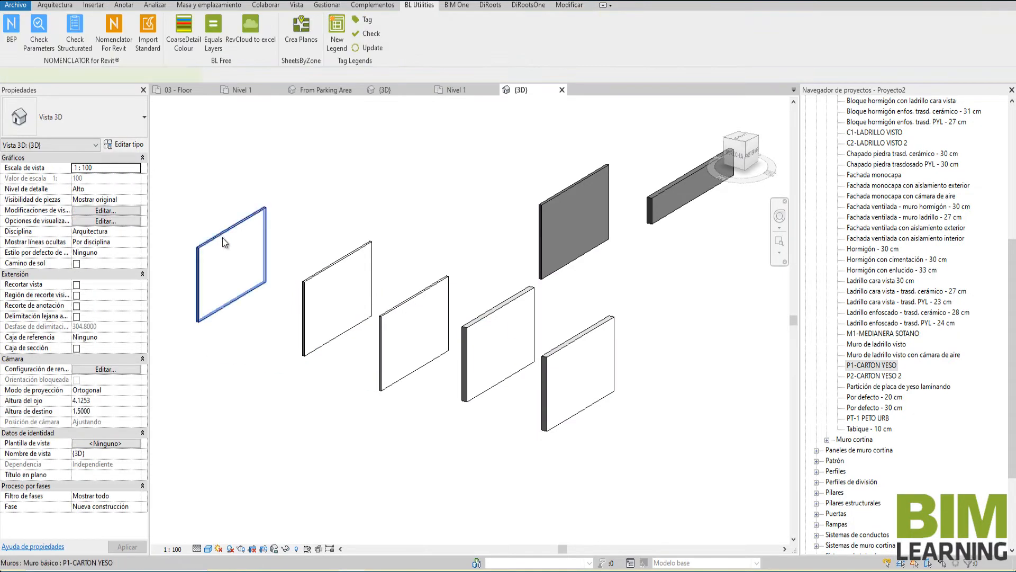
- Duplicate the type of the outermost P1-CARTON YESO copy as P3-CARTON YESO 3 and apply it to that wall
left_click(223, 240)
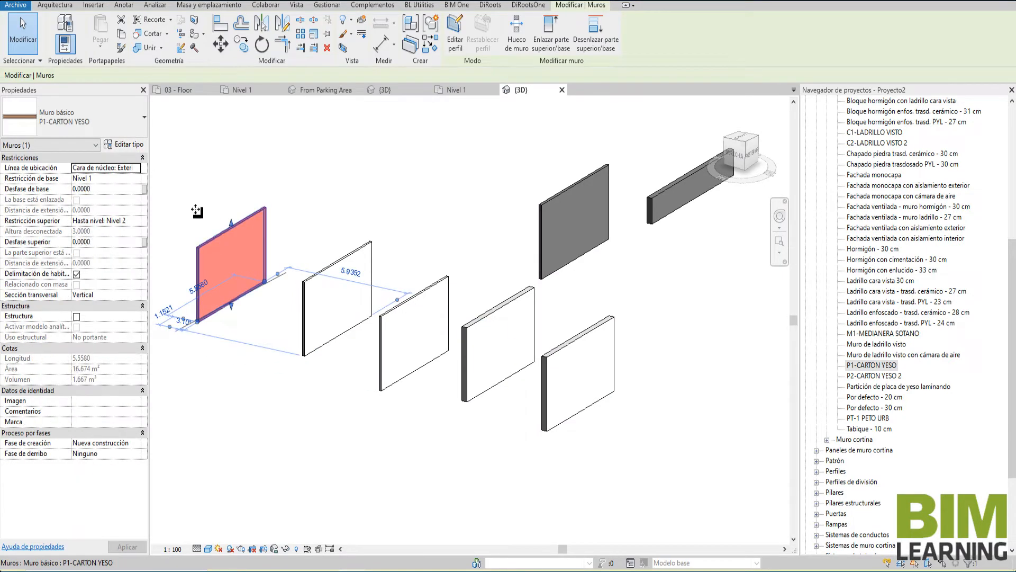
left_click(121, 145)
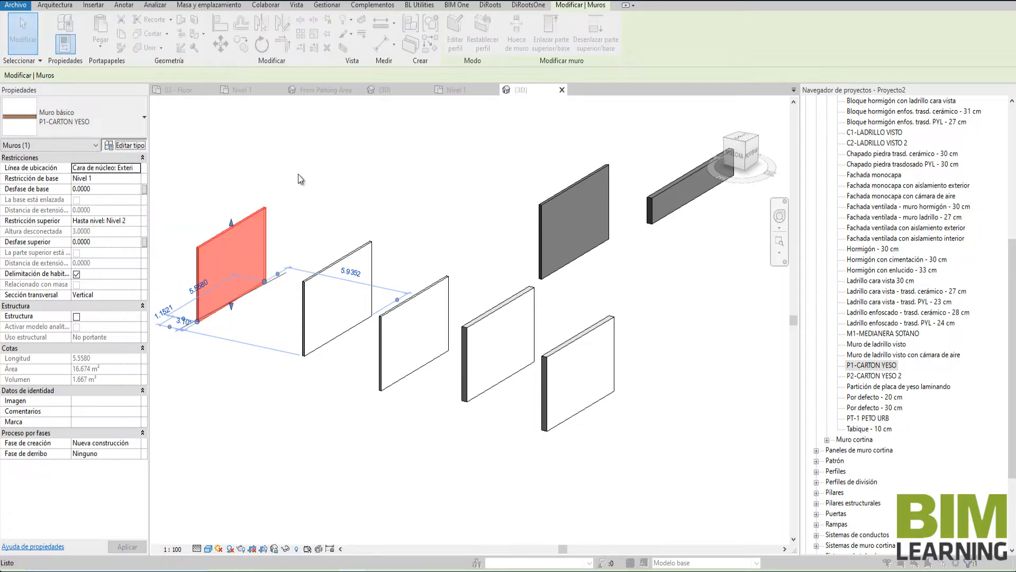
left_click(767, 59)
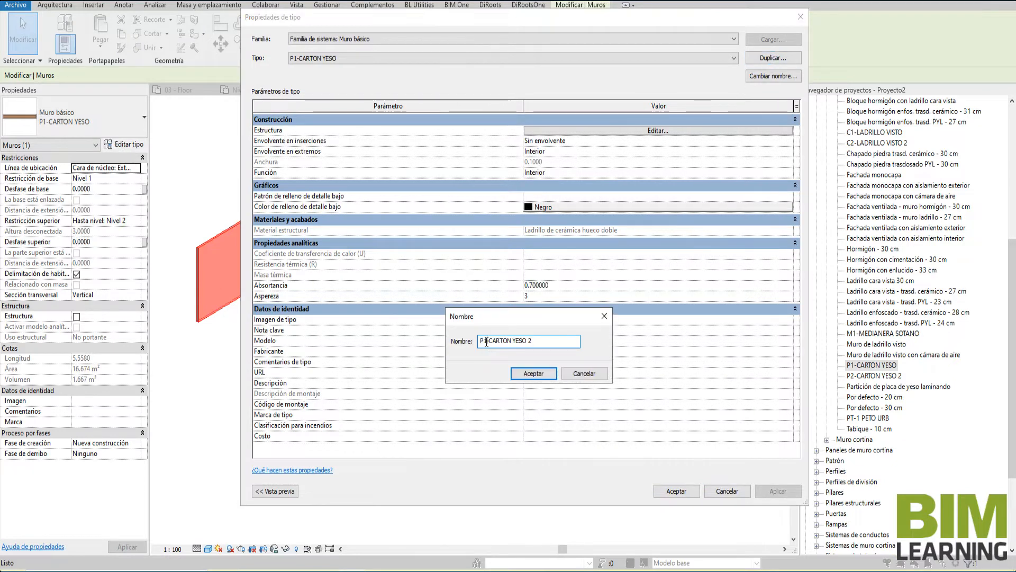
type("3")
left_click_drag(534, 342, 527, 341)
type("3")
left_click(528, 376)
left_click(668, 488)
left_click(662, 483)
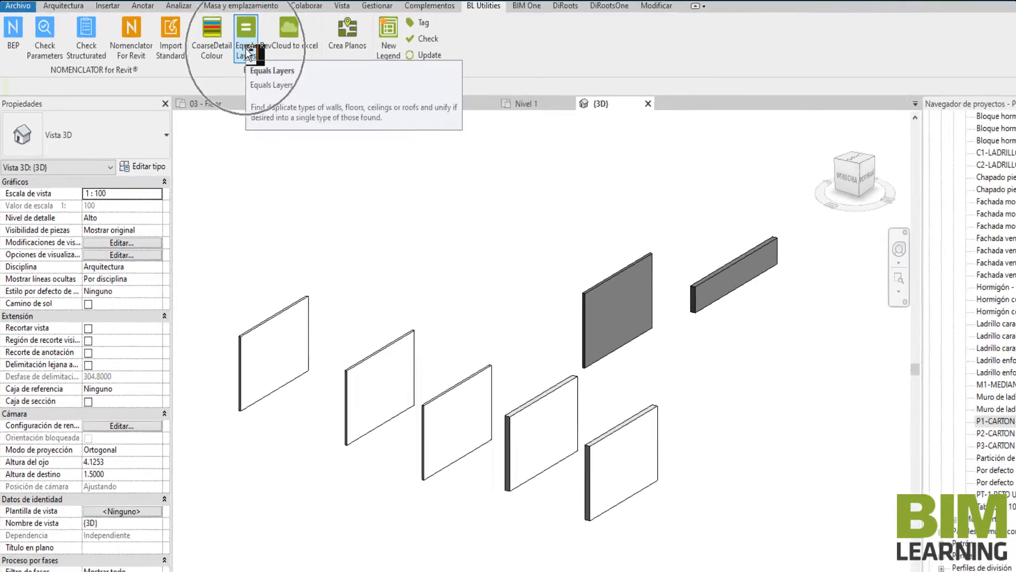
- Run the Equal Layers tool, then enlarge and reposition its window so all duplicate wall types and the LayersInvert column are shown
left_click(344, 68)
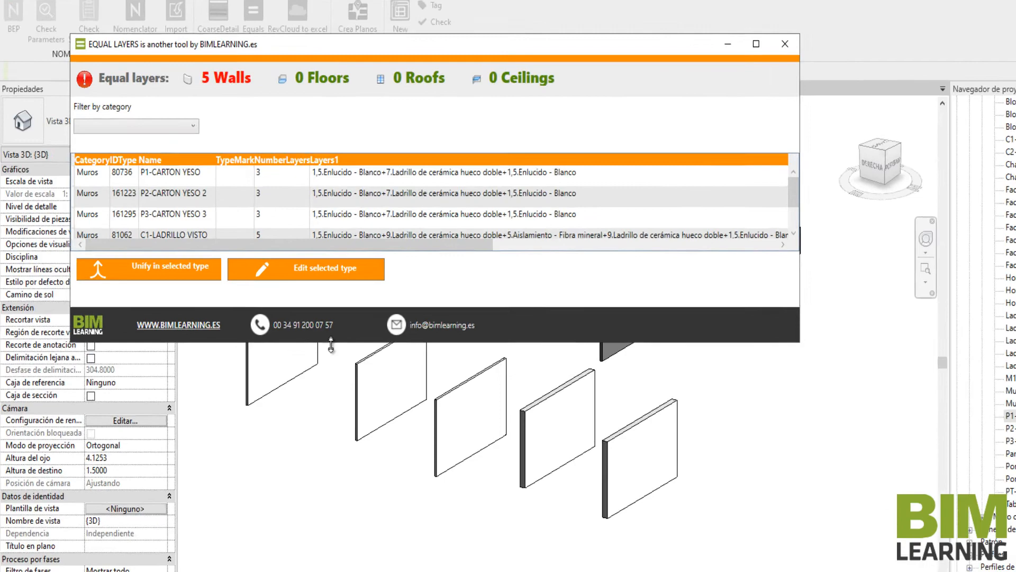
left_click_drag(278, 302, 286, 426)
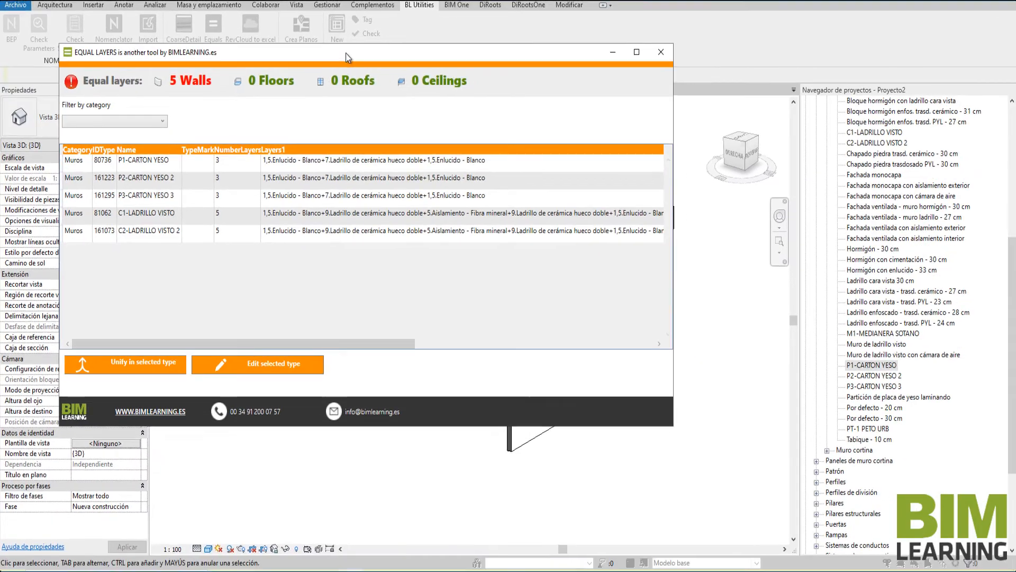
left_click_drag(453, 39, 325, 21)
left_click_drag(343, 33, 554, 102)
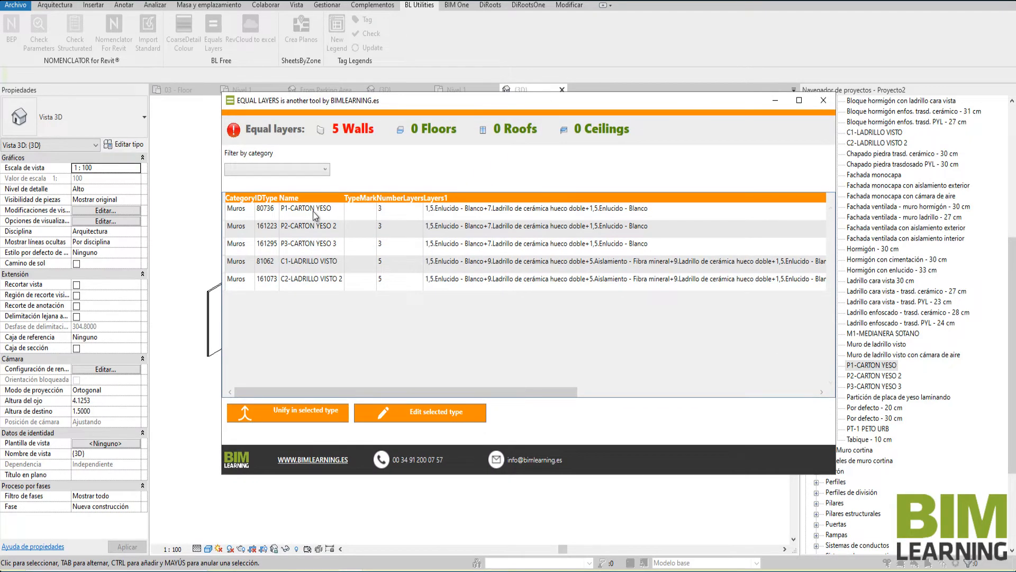
key("ctrl")
key("ctrl")
key("ctrl")
key("ctrl")
left_click_drag(836, 183, 993, 184)
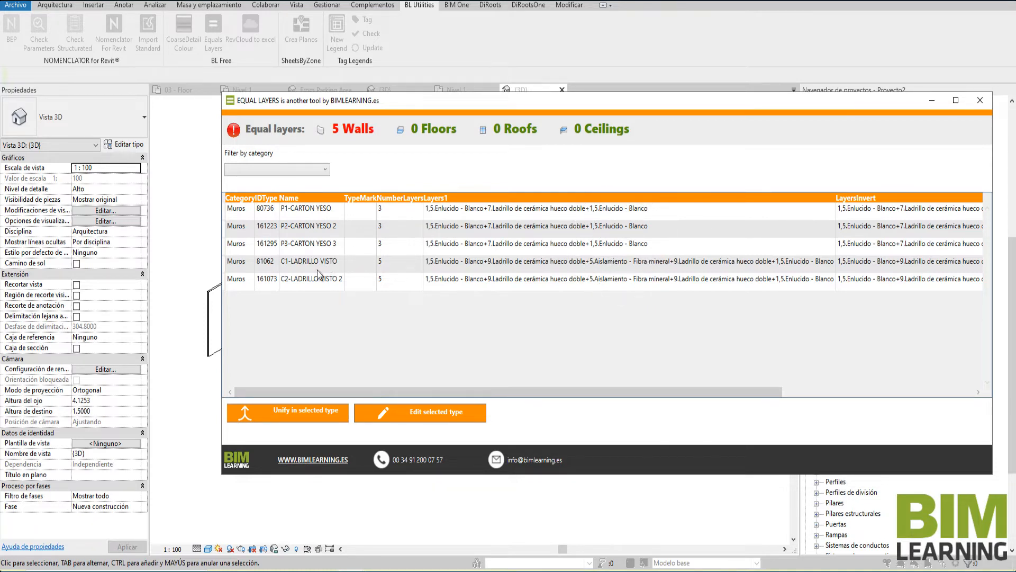
- Unify the duplicate CARTON YESO wall types into P2-CARTON YESO 2, accepting the conversion of both other types
key("ctrl")
left_click(309, 213)
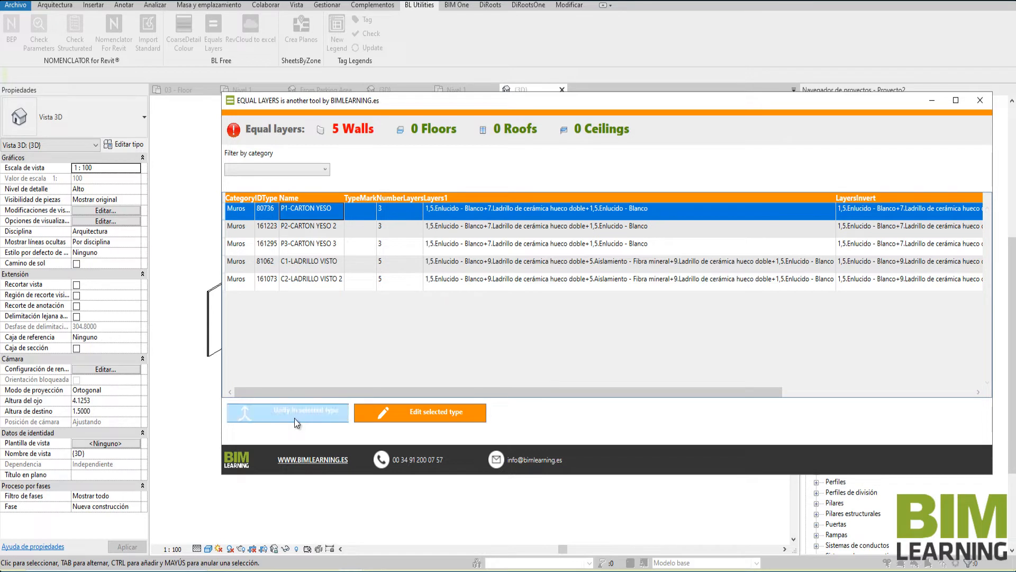
left_click(305, 227)
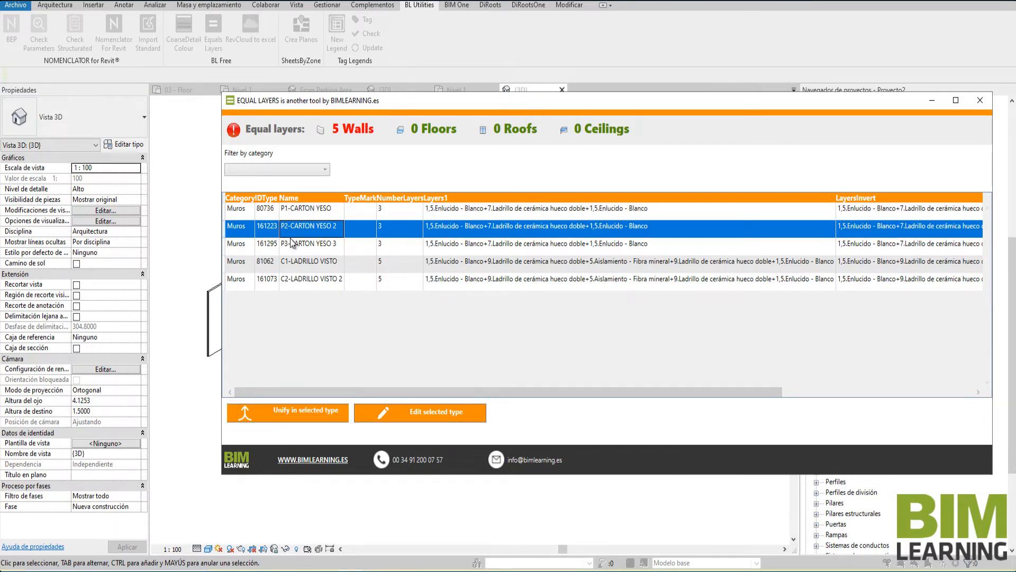
left_click(290, 412)
left_click(649, 313)
left_click(648, 313)
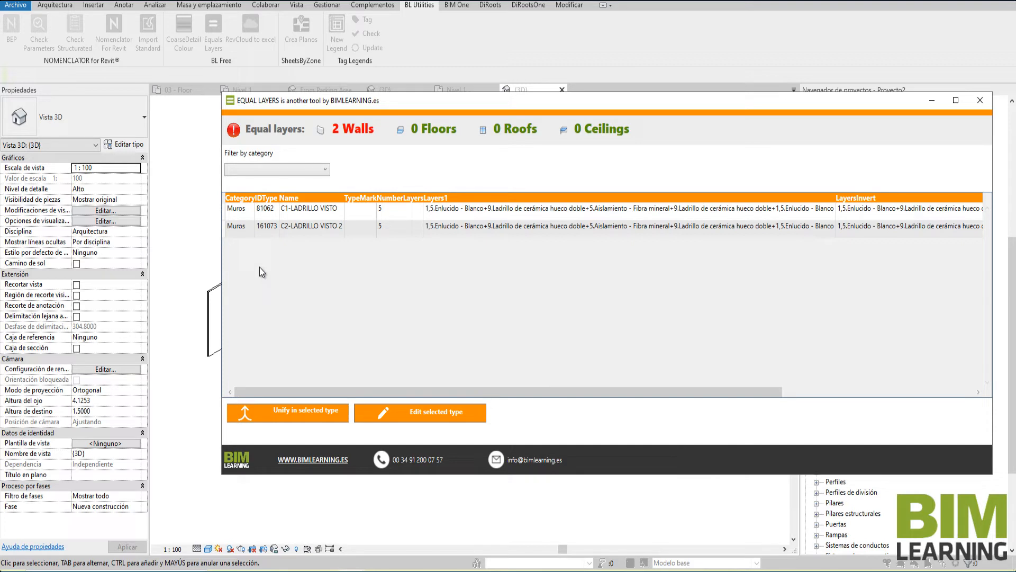
- Unify the duplicate brick wall types into C1-LADRILLO VISTO, accept the conversion, and close the Equal Layers window
left_click(289, 210)
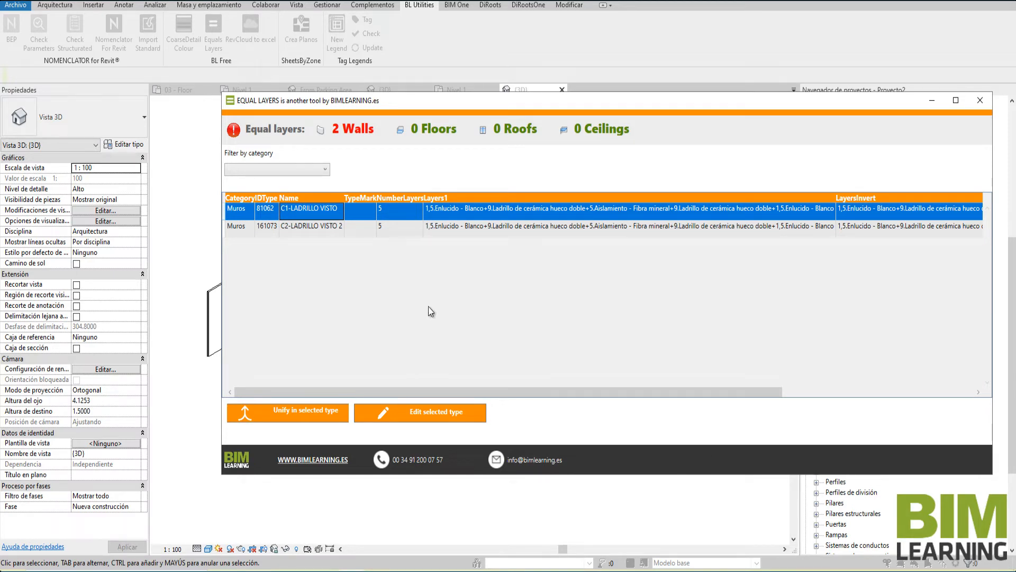
left_click(296, 412)
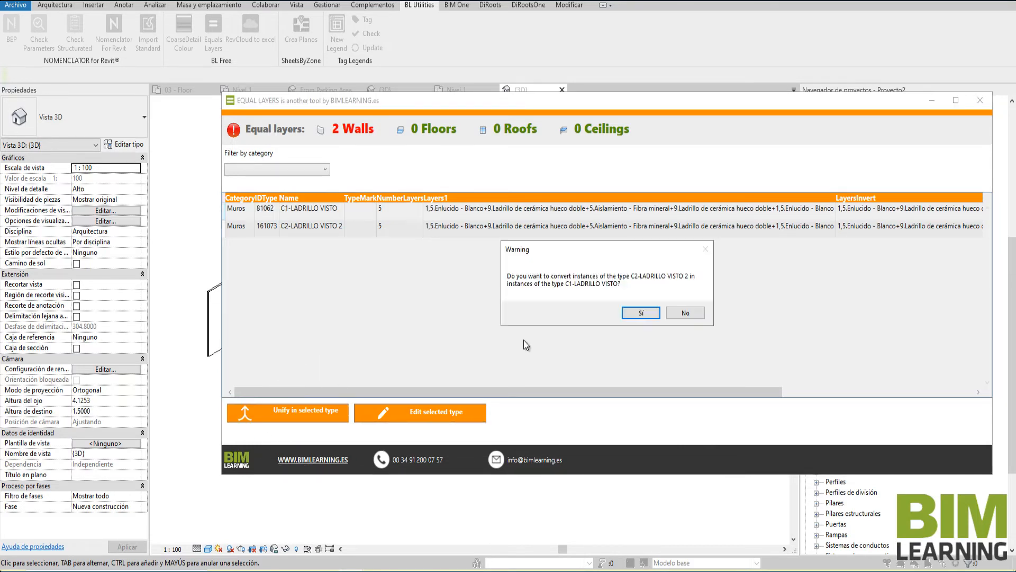
left_click(639, 314)
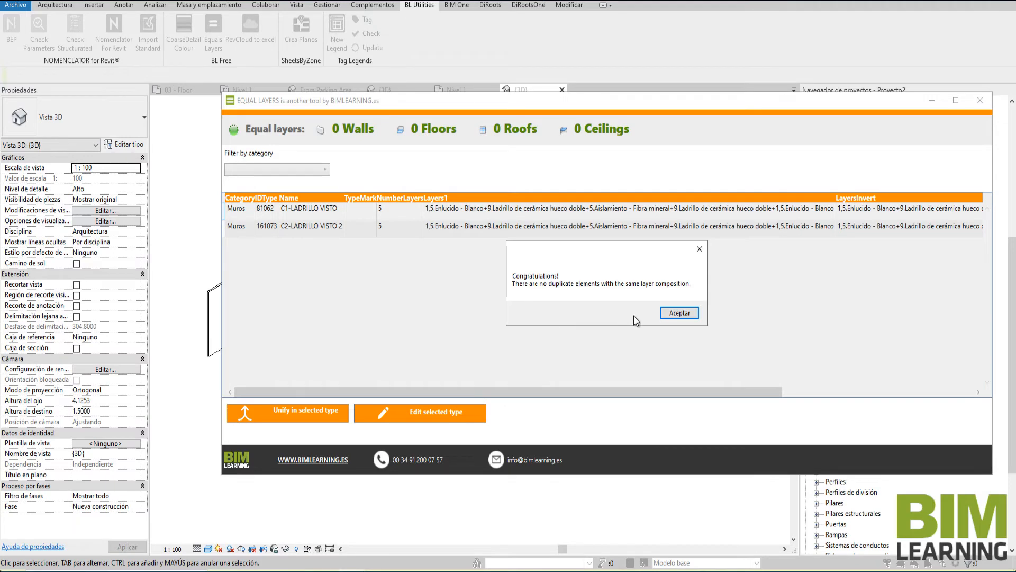
left_click(678, 314)
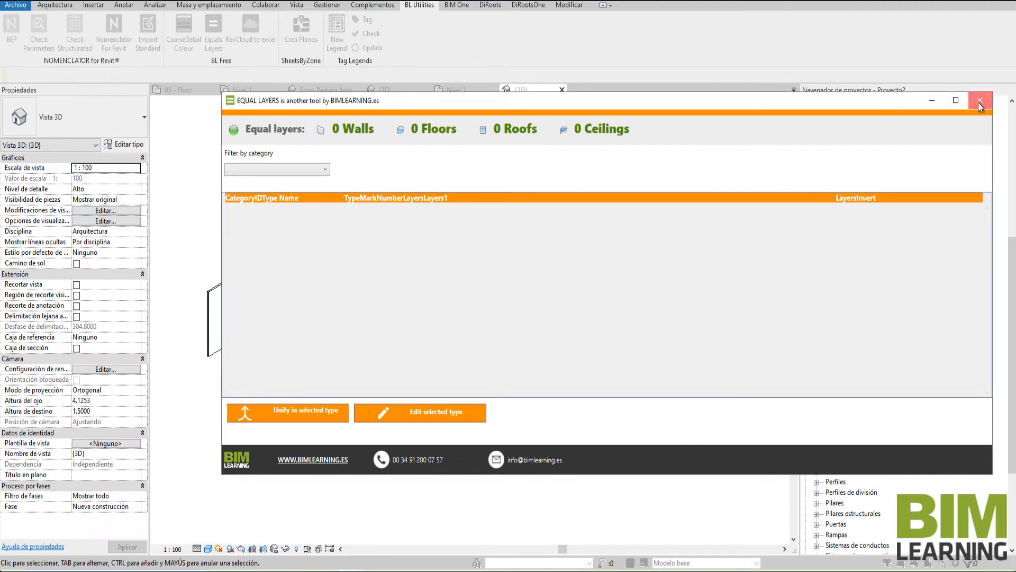
left_click(980, 101)
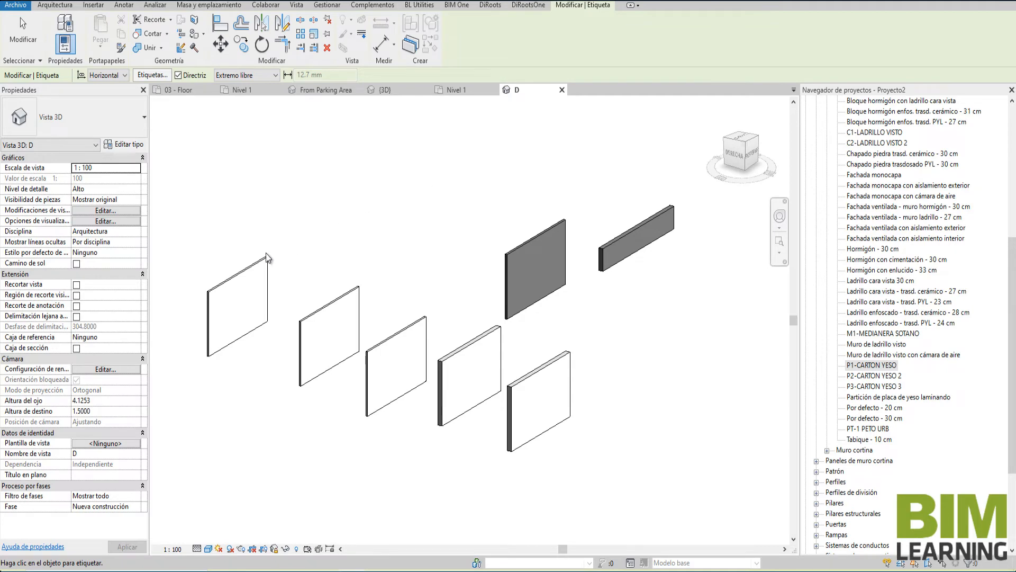
- Tag the outermost CARTON YESO wall using a free-end leader with an elbow, placing the tag above and beside the wall
left_click(255, 263)
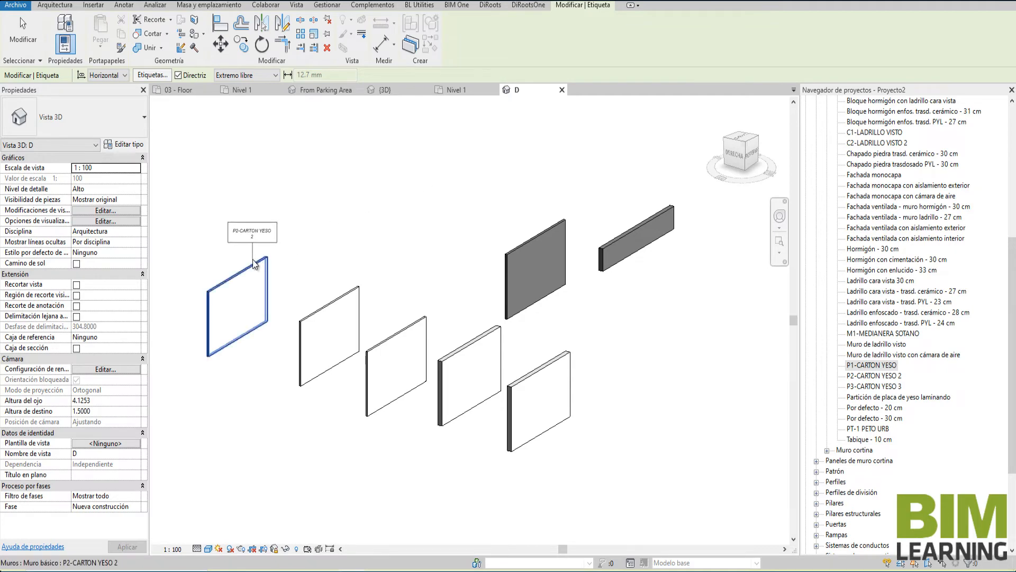
left_click(271, 200)
left_click(333, 200)
- Turn off the tag leader and tag the remaining two CARTON YESO walls and both LADRILLO VISTO walls
left_click(179, 75)
left_click(342, 297)
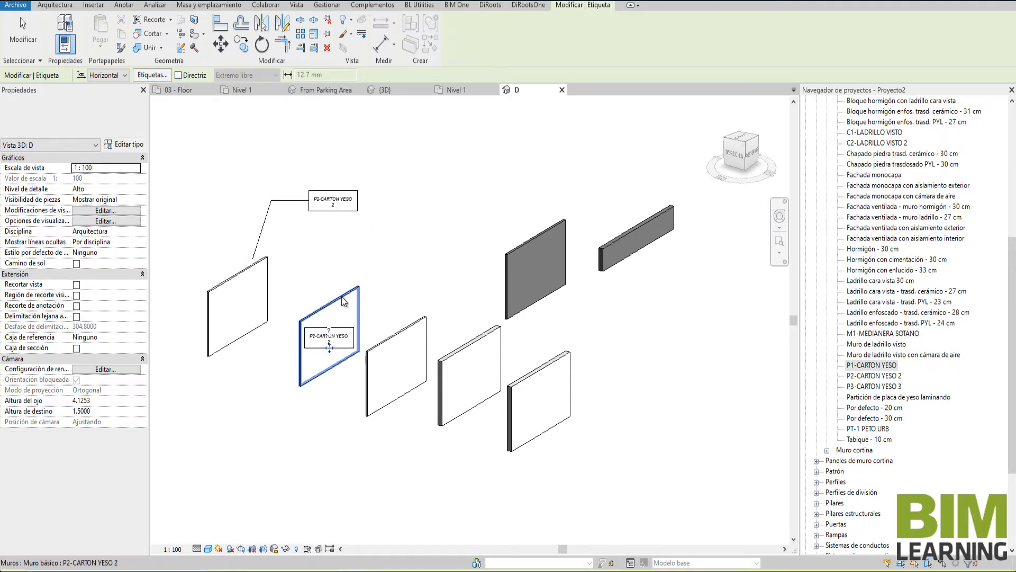
left_click(404, 344)
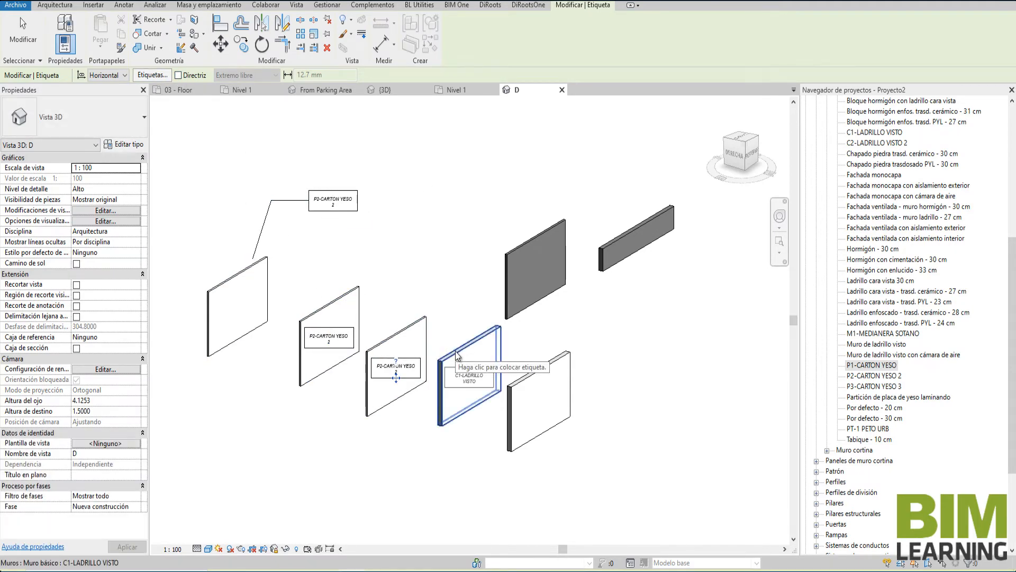
left_click(456, 354)
scroll(442, 376, "up", 3)
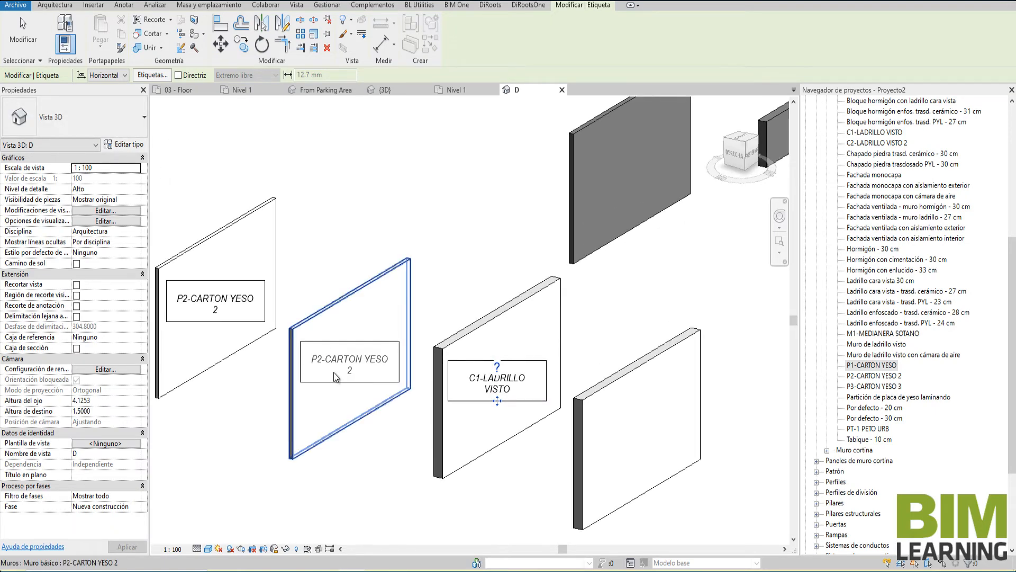
left_click(635, 426)
scroll(472, 407, "down", 2)
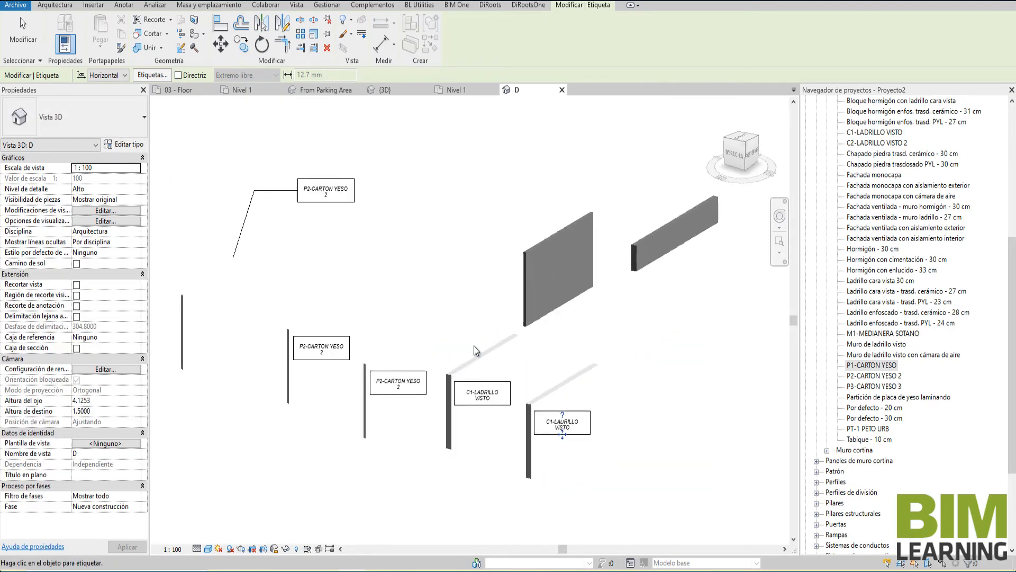
scroll(474, 345, "down", 2)
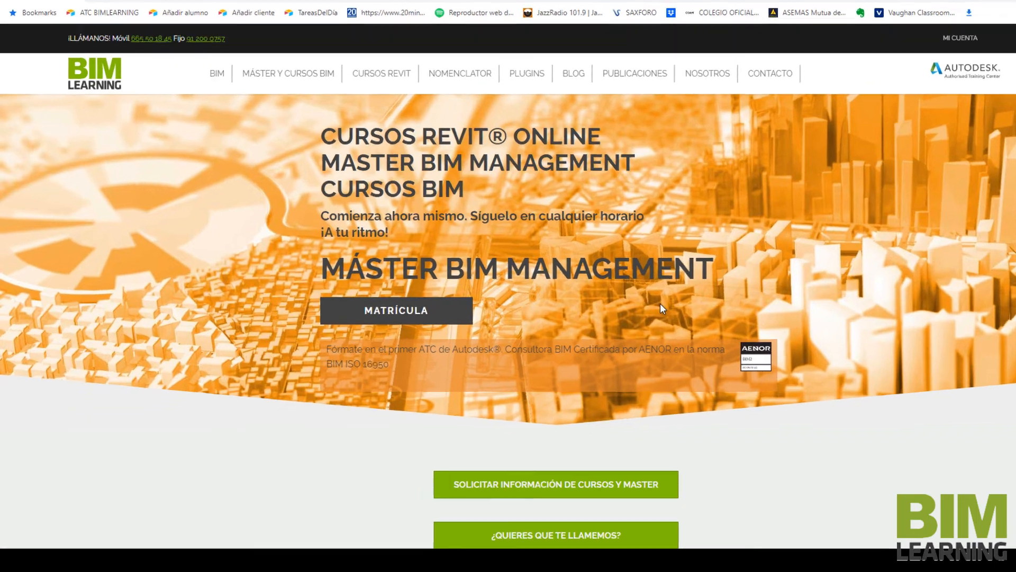
- Examine the BIMLEARNING course listings on the website, including the Revit 2022 BIM implementation and Revit API introduction courses
scroll(598, 329, "down", 8)
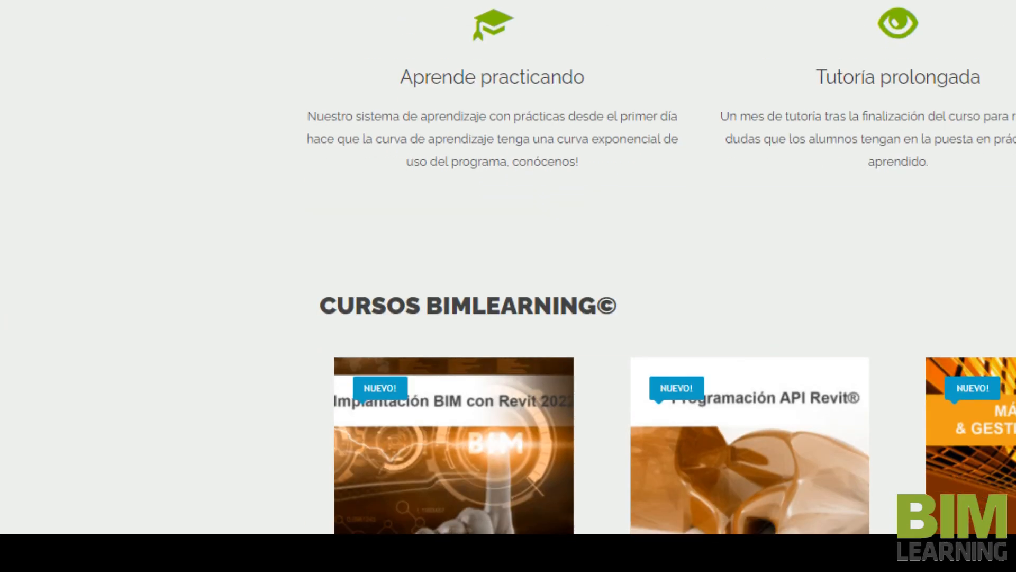
scroll(458, 317, "down", 7)
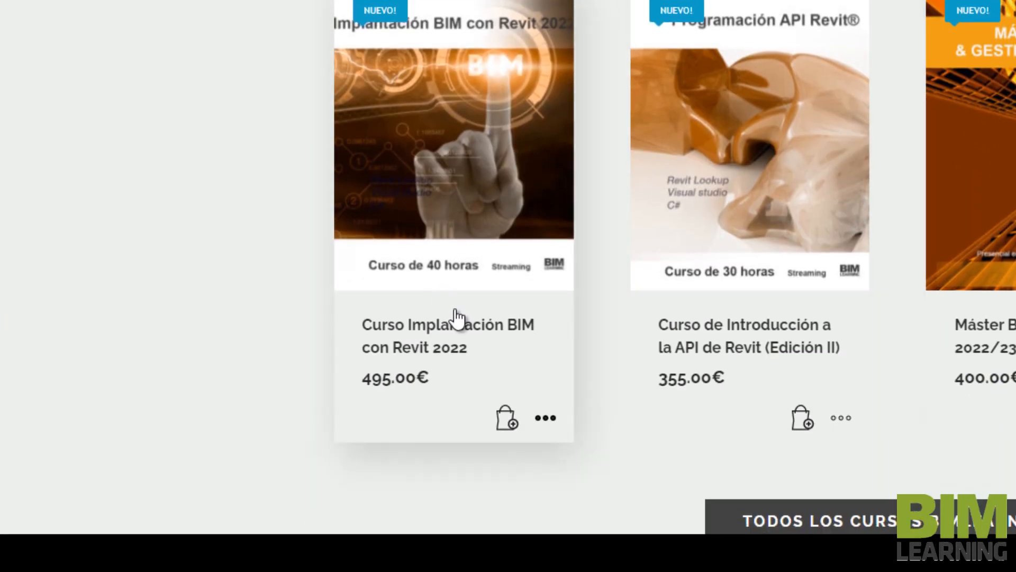
left_click(460, 318)
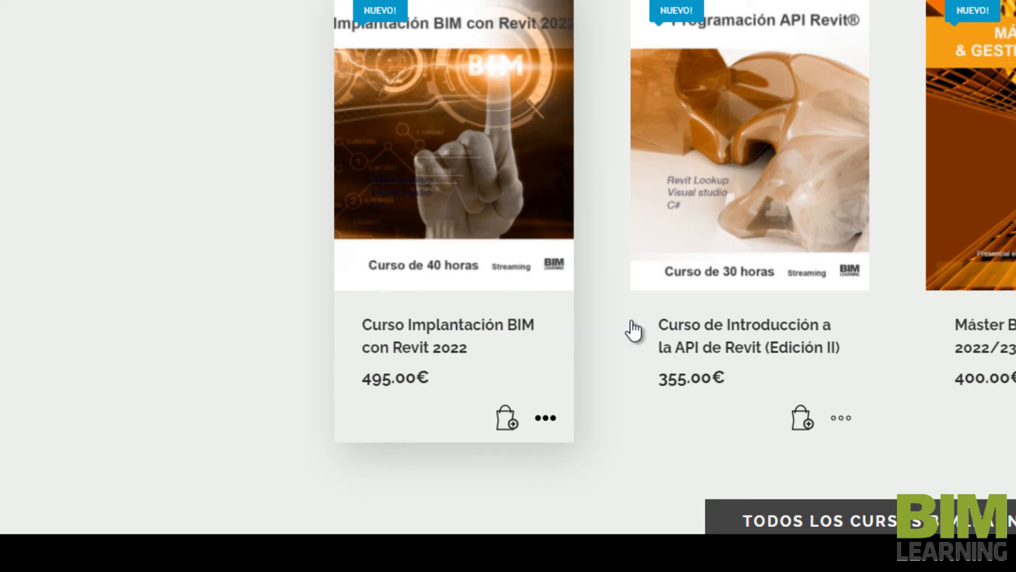
left_click(750, 333)
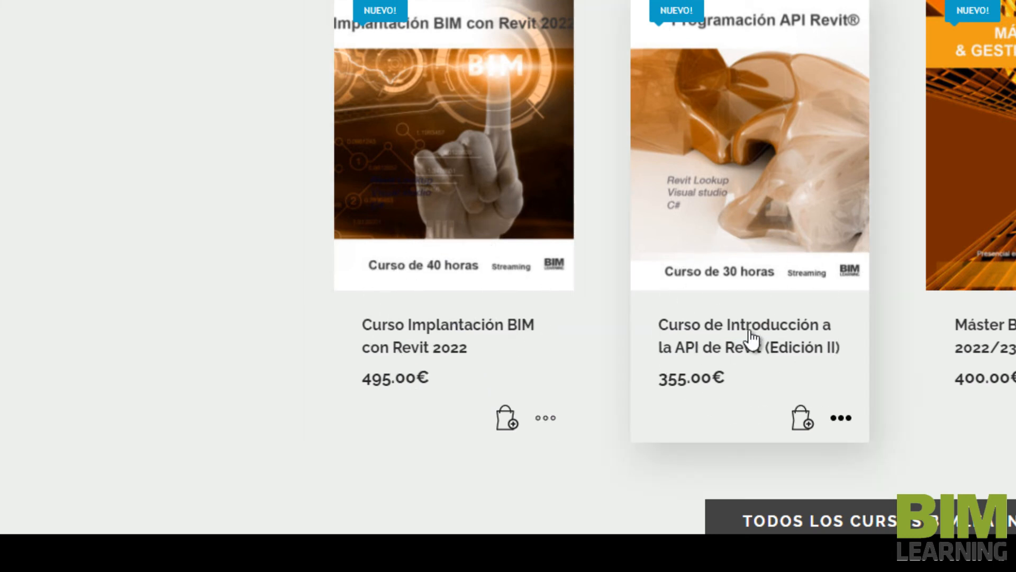